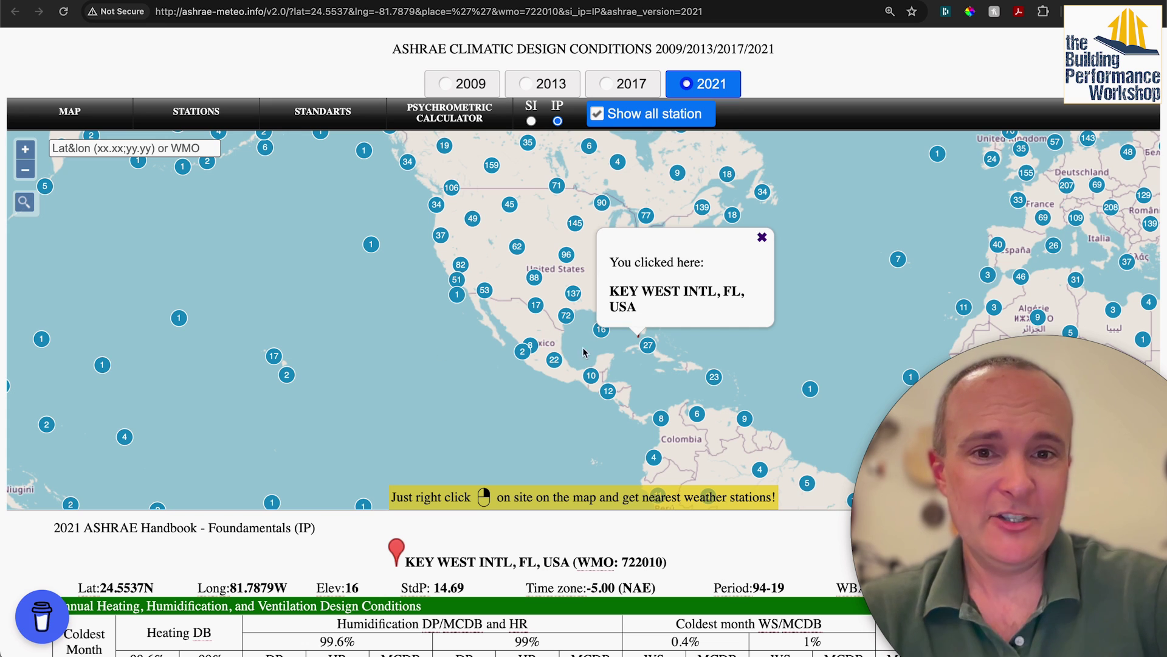
- Zoom the map in toward Key West and toggle Show all station off and back on
{"action": "scroll", "coordinate": [634, 345], "scroll_direction": "up", "scroll_amount": 2}
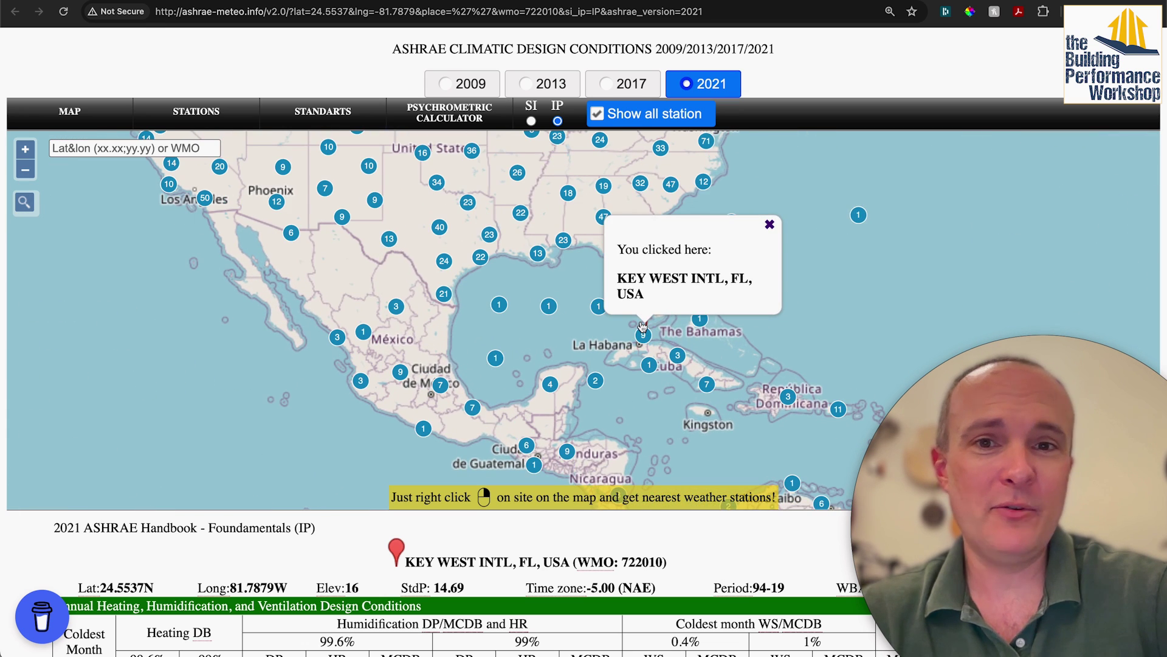
{"action": "scroll", "coordinate": [652, 334], "scroll_direction": "up", "scroll_amount": 1}
{"action": "left_click", "coordinate": [598, 115]}
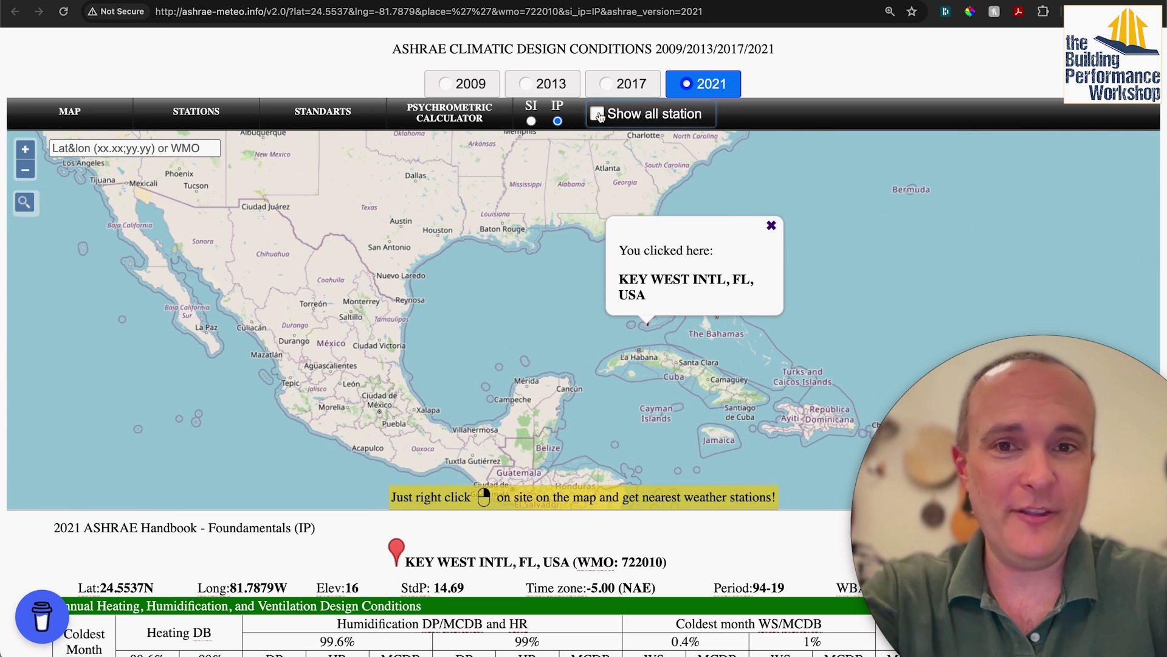
{"action": "left_click", "coordinate": [598, 115]}
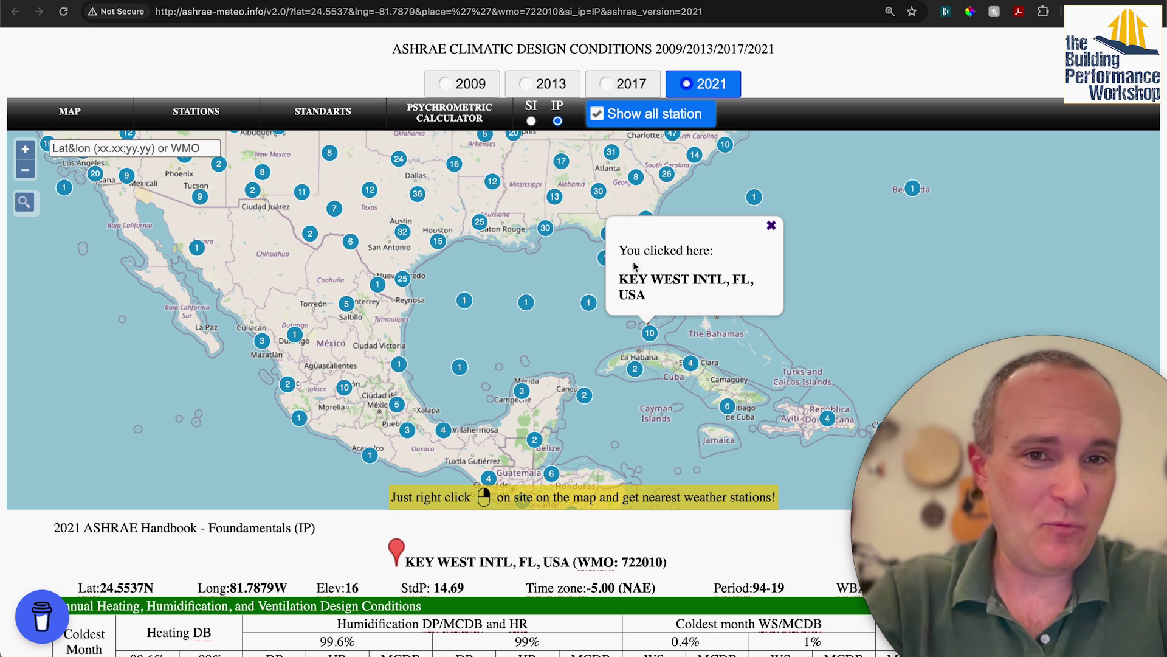
{"action": "scroll", "coordinate": [640, 330], "scroll_direction": "up", "scroll_amount": 2}
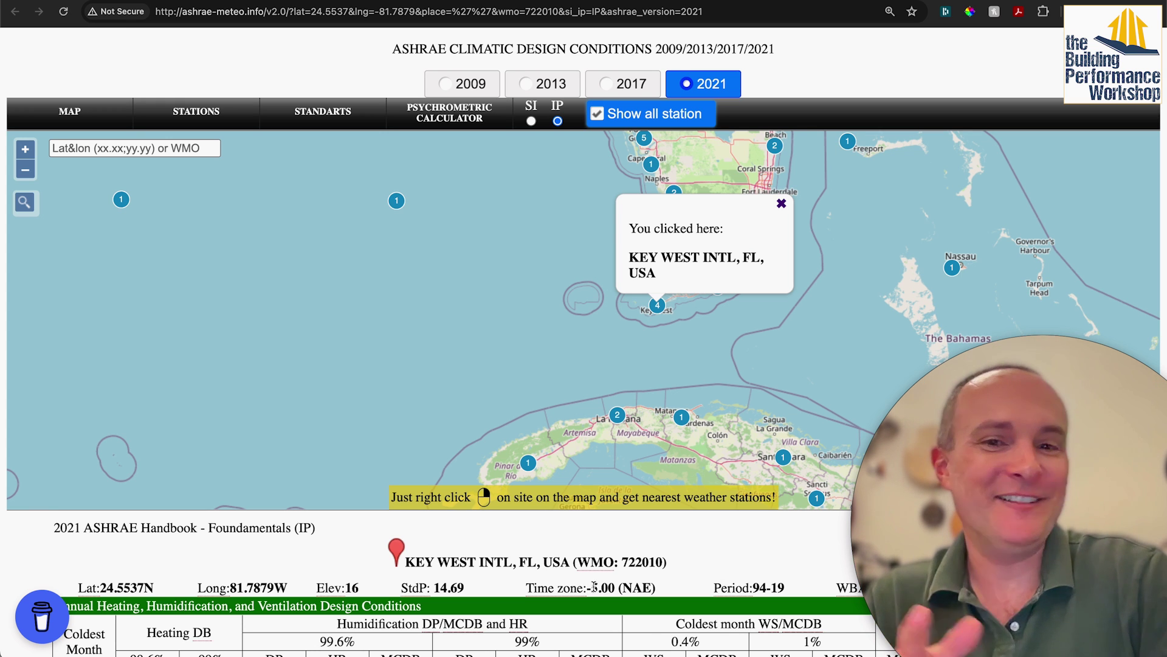
- Scroll down to Key West's tables showing 55.0 heating and 90.7 cooling dry-bulb
{"action": "scroll", "coordinate": [489, 589], "scroll_direction": "down", "scroll_amount": 3}
{"action": "scroll", "coordinate": [489, 589], "scroll_direction": "down", "scroll_amount": 3}
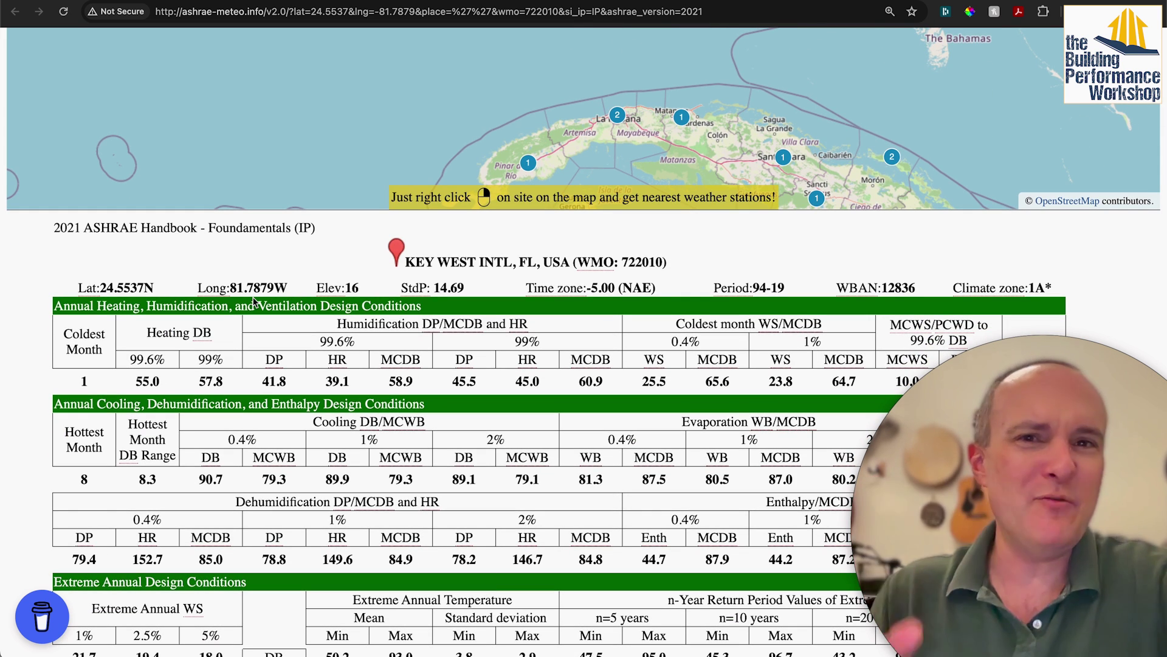
{"action": "scroll", "coordinate": [254, 300], "scroll_direction": "down", "scroll_amount": 2}
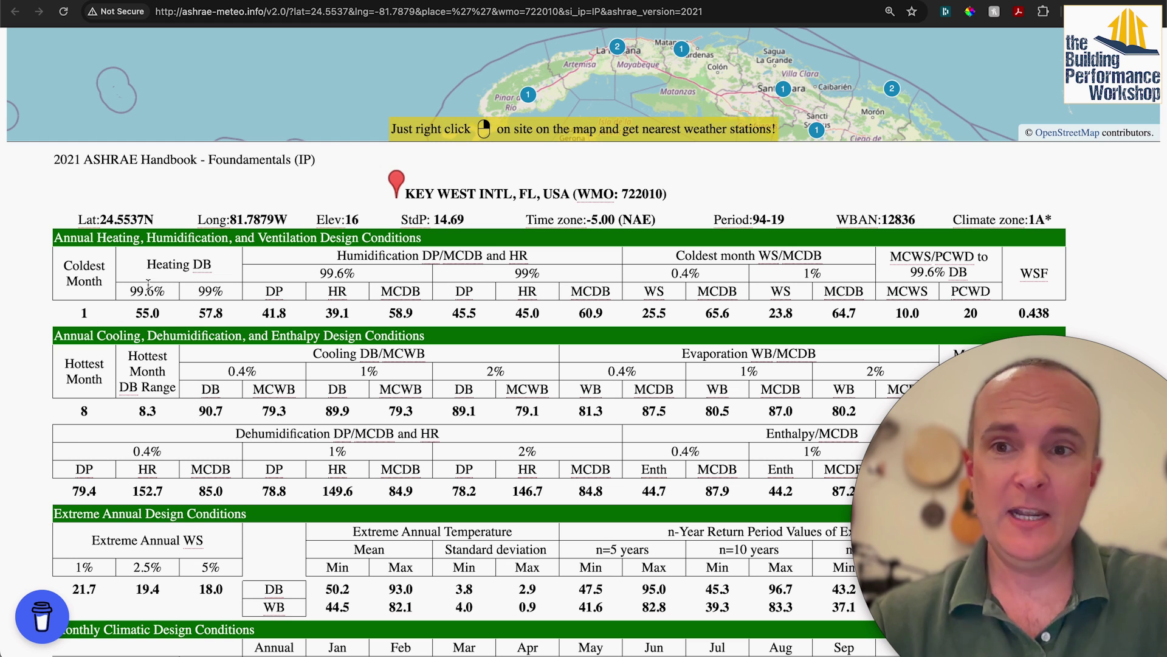
{"action": "mouse_move", "coordinate": [204, 268]}
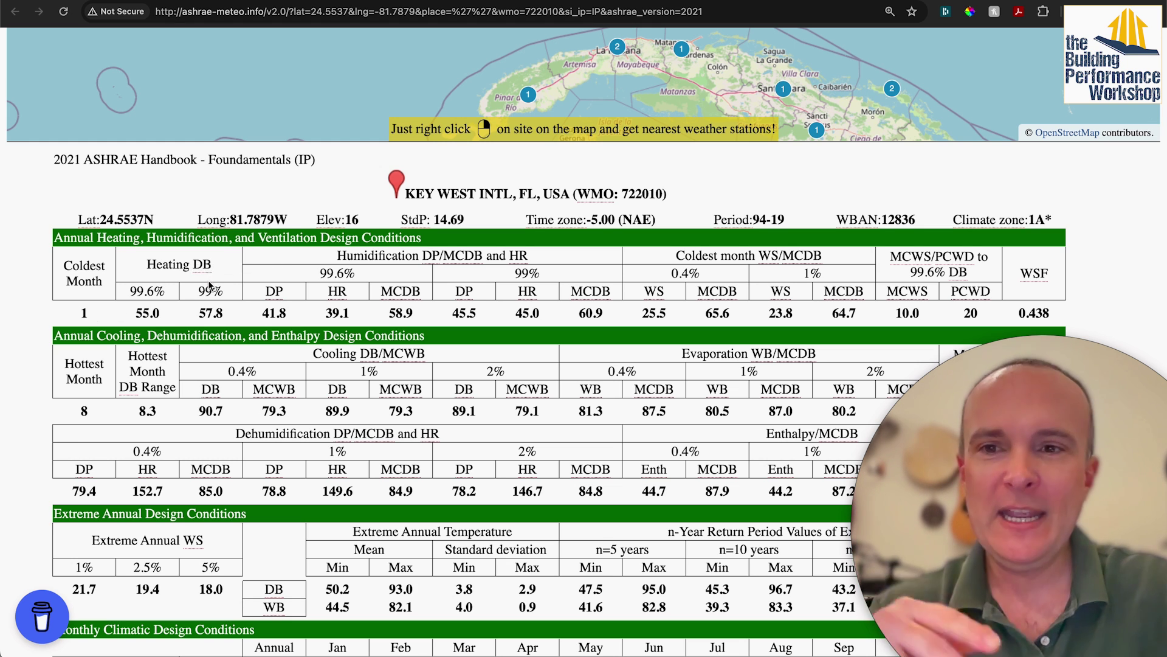
- Highlight the 99% heating value 57.8 and the 1% cooling dry-bulb 89.9 with their headers
{"action": "left_click_drag", "start_coordinate": [198, 290], "coordinate": [224, 291]}
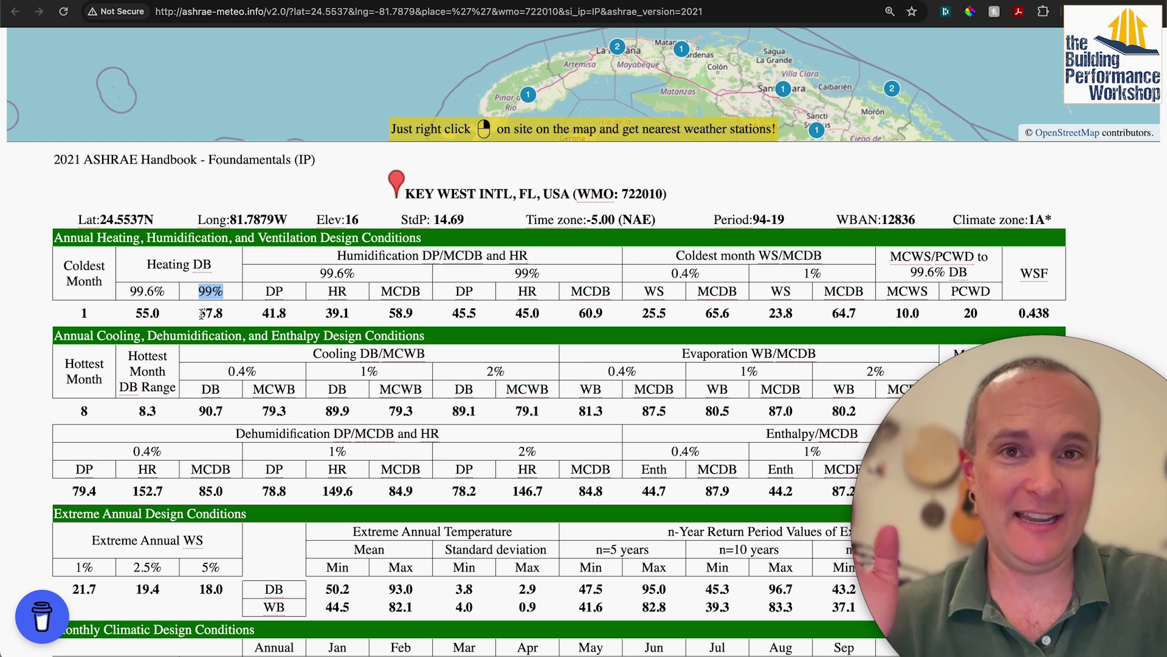
{"action": "left_click_drag", "start_coordinate": [201, 314], "coordinate": [227, 318]}
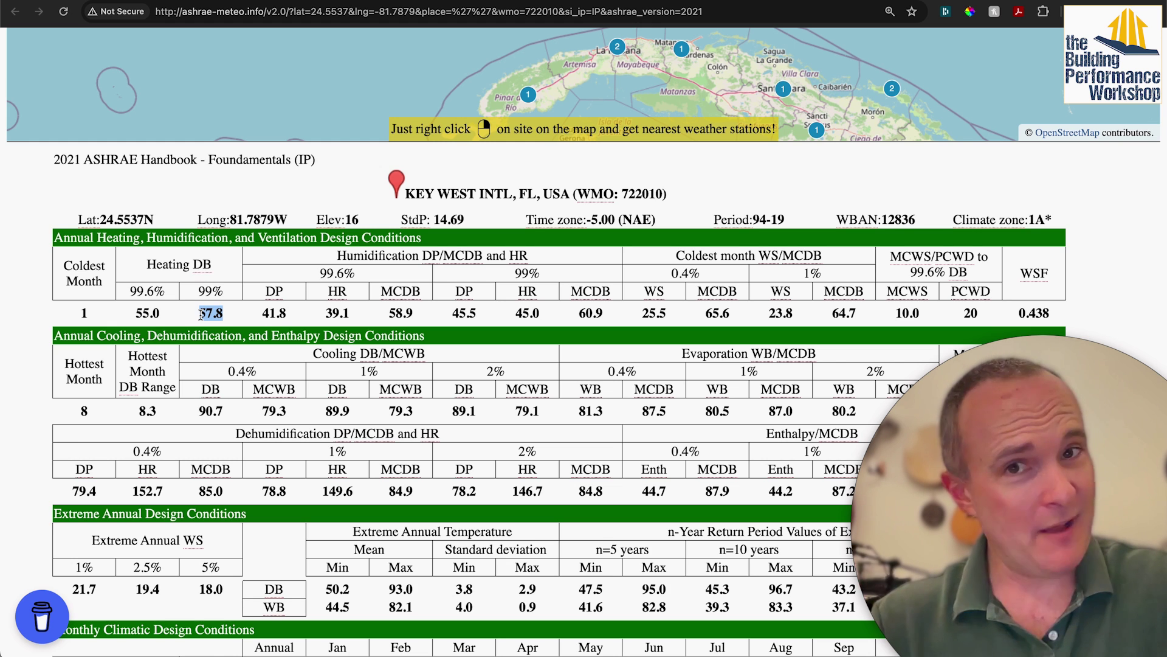
{"action": "left_click", "coordinate": [363, 371]}
{"action": "left_click_drag", "start_coordinate": [363, 371], "coordinate": [378, 372]}
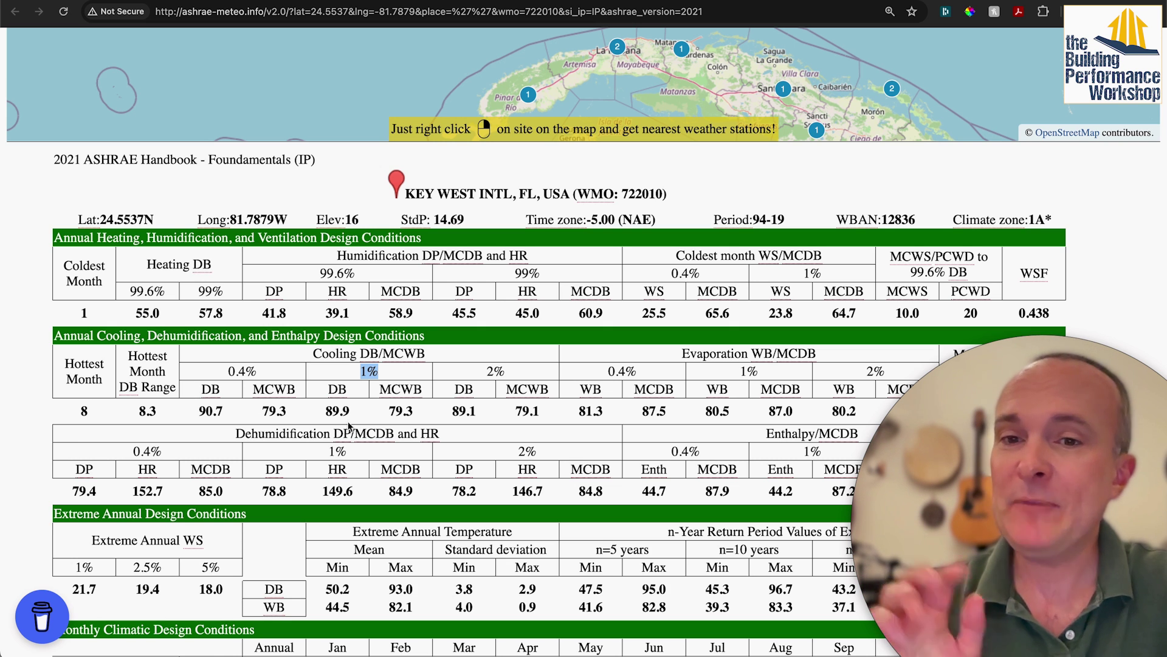
{"action": "left_click_drag", "start_coordinate": [327, 410], "coordinate": [351, 415]}
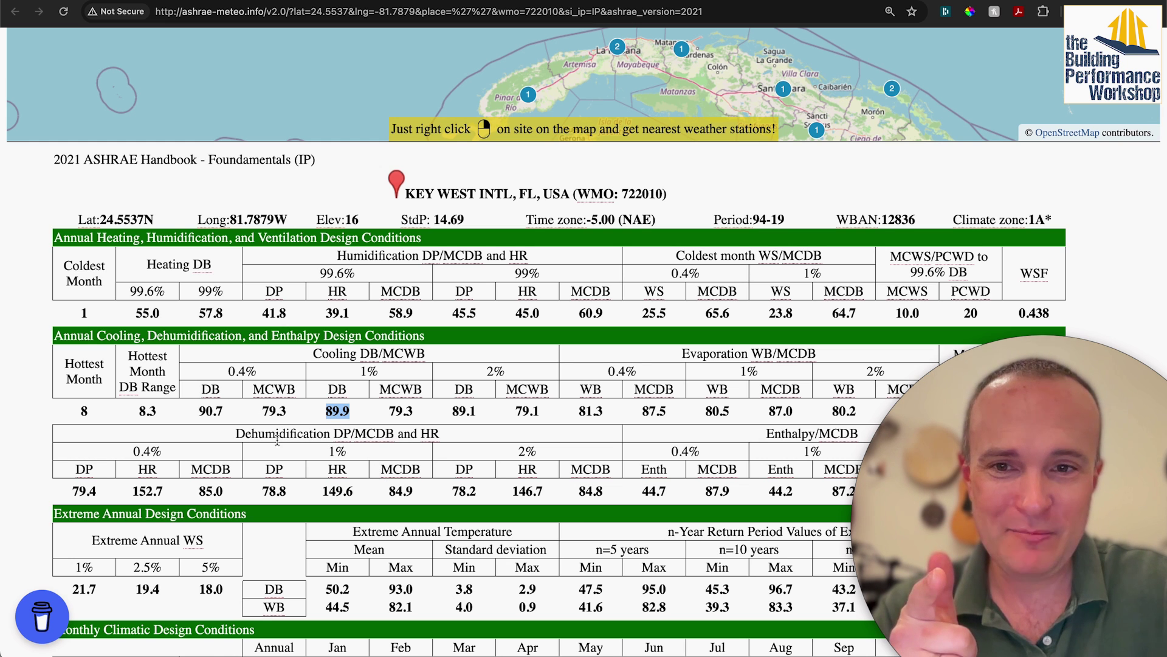
- Highlight the 84.9 mean coincident dry-bulb and the 1% dehumidification humidity ratio
{"action": "mouse_move", "coordinate": [371, 440]}
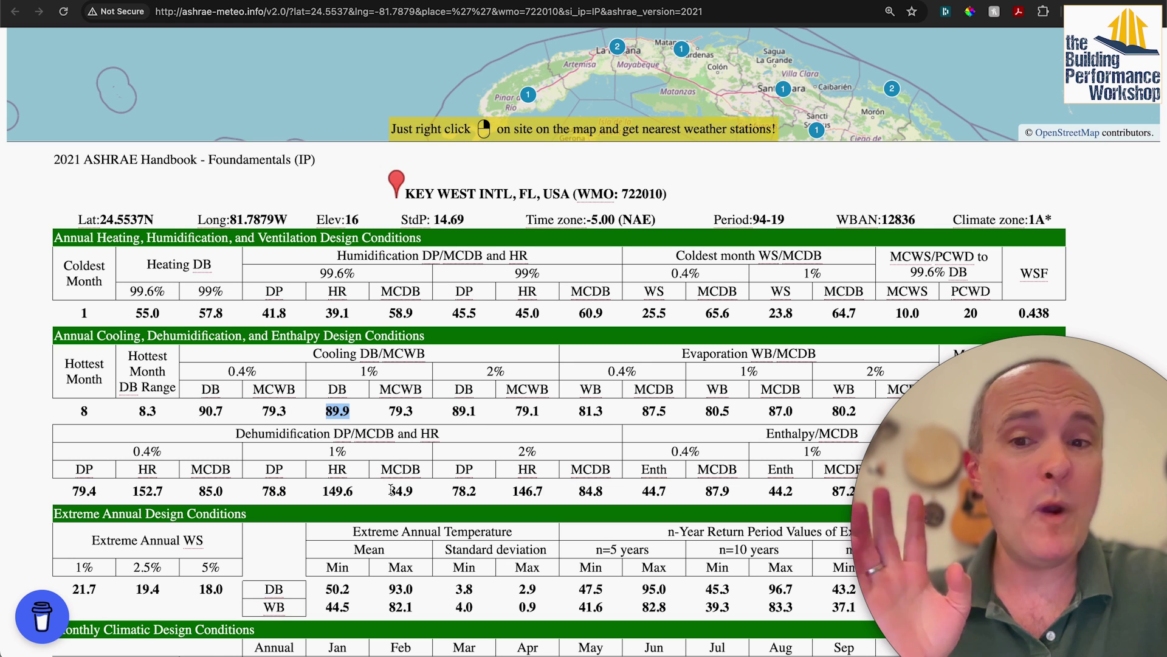
{"action": "left_click", "coordinate": [398, 490]}
{"action": "double_click", "coordinate": [398, 490]}
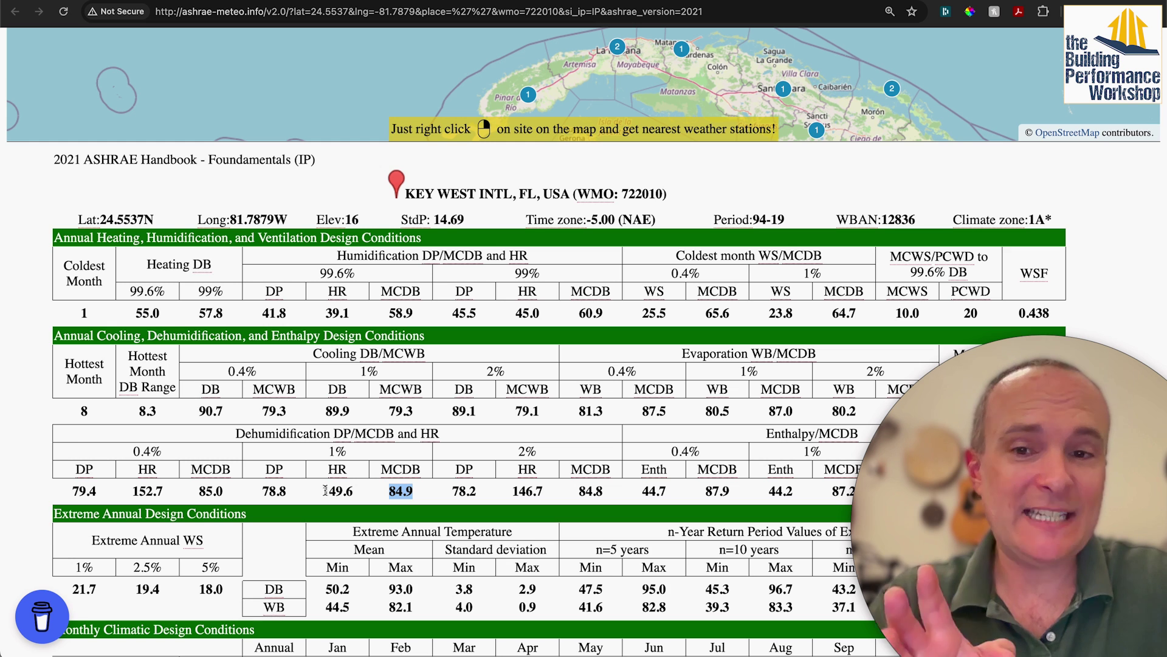
{"action": "left_click_drag", "start_coordinate": [323, 491], "coordinate": [354, 495]}
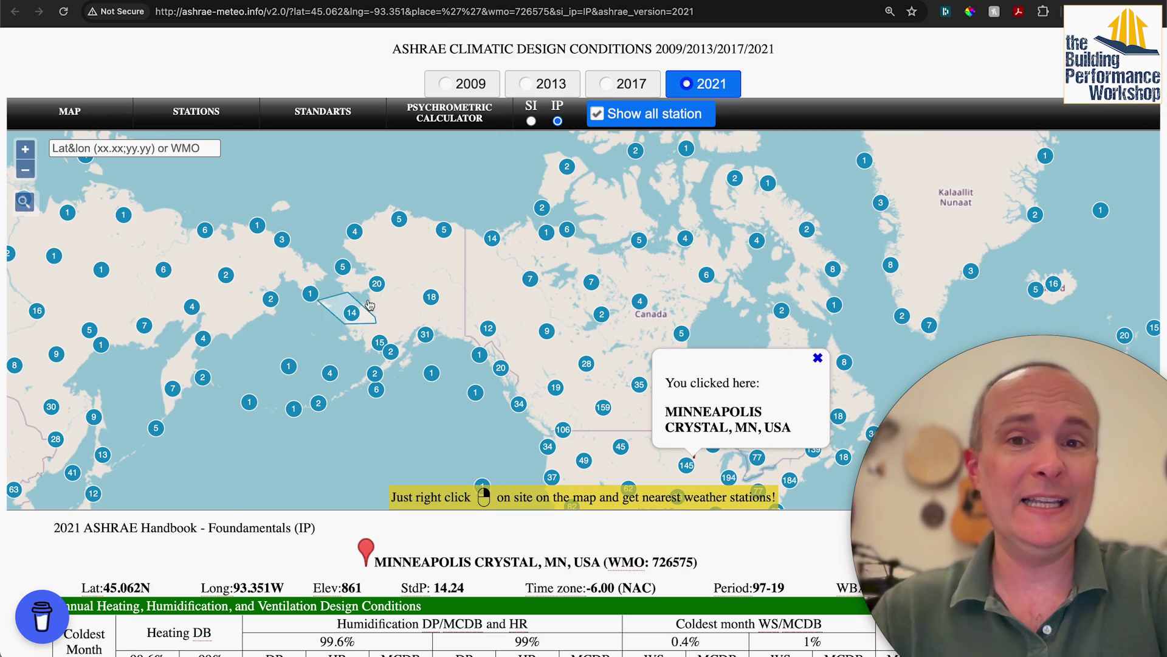
- Review the Minneapolis Crystal station header, highlighting elevation 861 and climate zone 6A
{"action": "scroll", "coordinate": [712, 461], "scroll_direction": "up", "scroll_amount": 2}
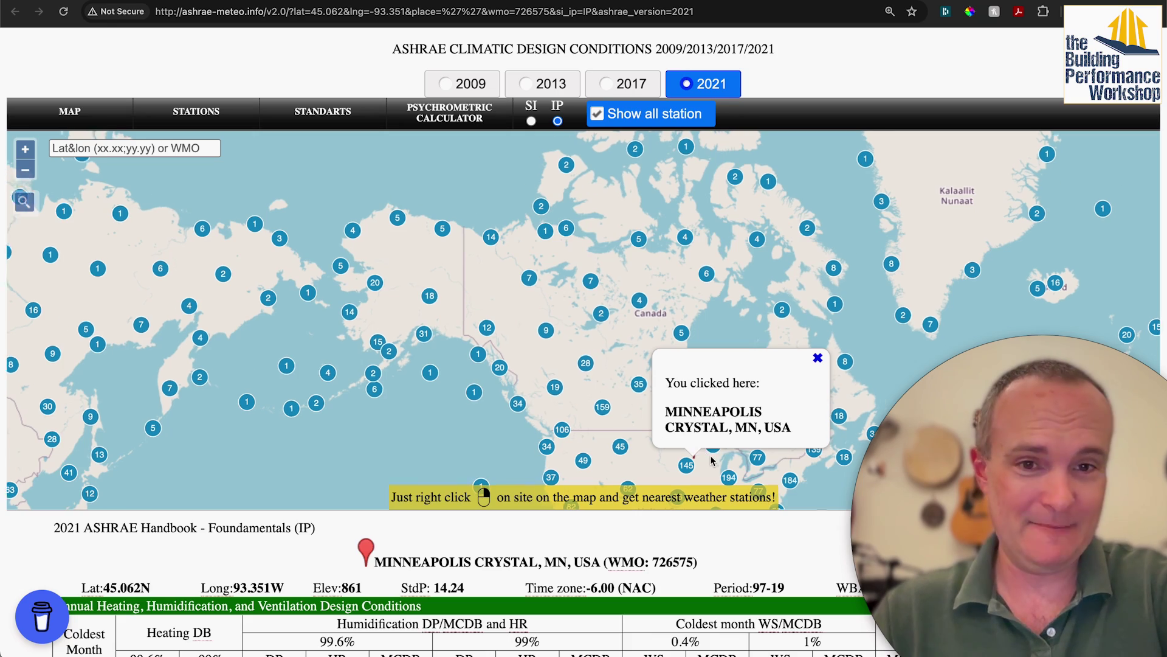
{"action": "scroll", "coordinate": [712, 460], "scroll_direction": "up", "scroll_amount": 1}
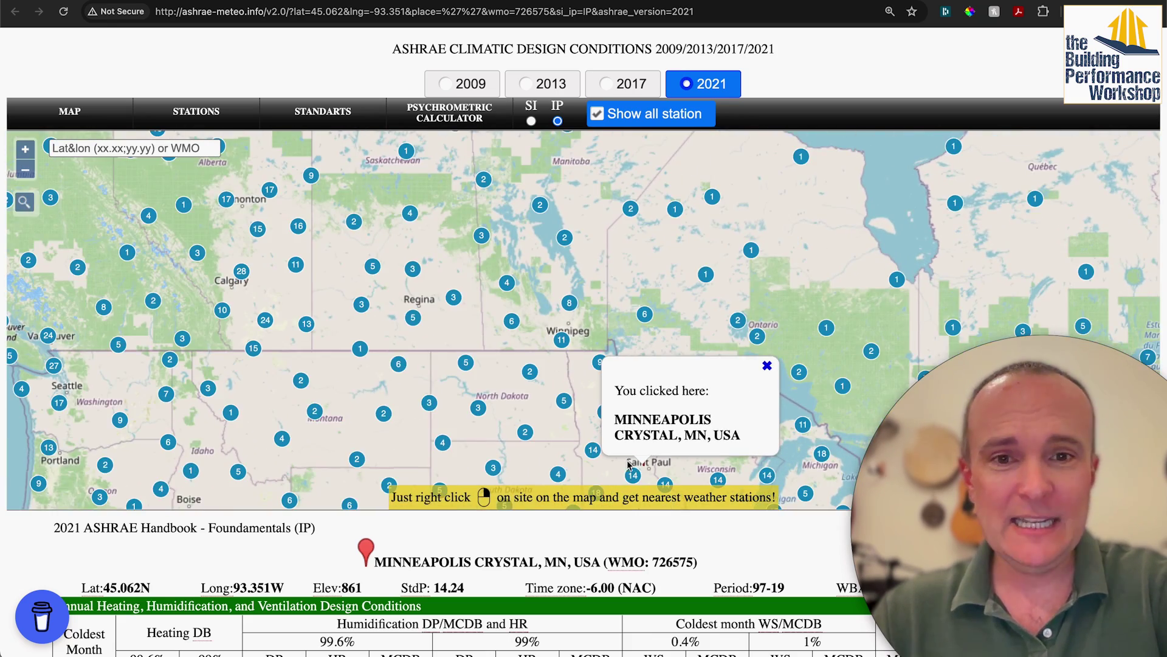
{"action": "scroll", "coordinate": [629, 465], "scroll_direction": "up", "scroll_amount": 1}
{"action": "scroll", "coordinate": [487, 553], "scroll_direction": "down", "scroll_amount": 5}
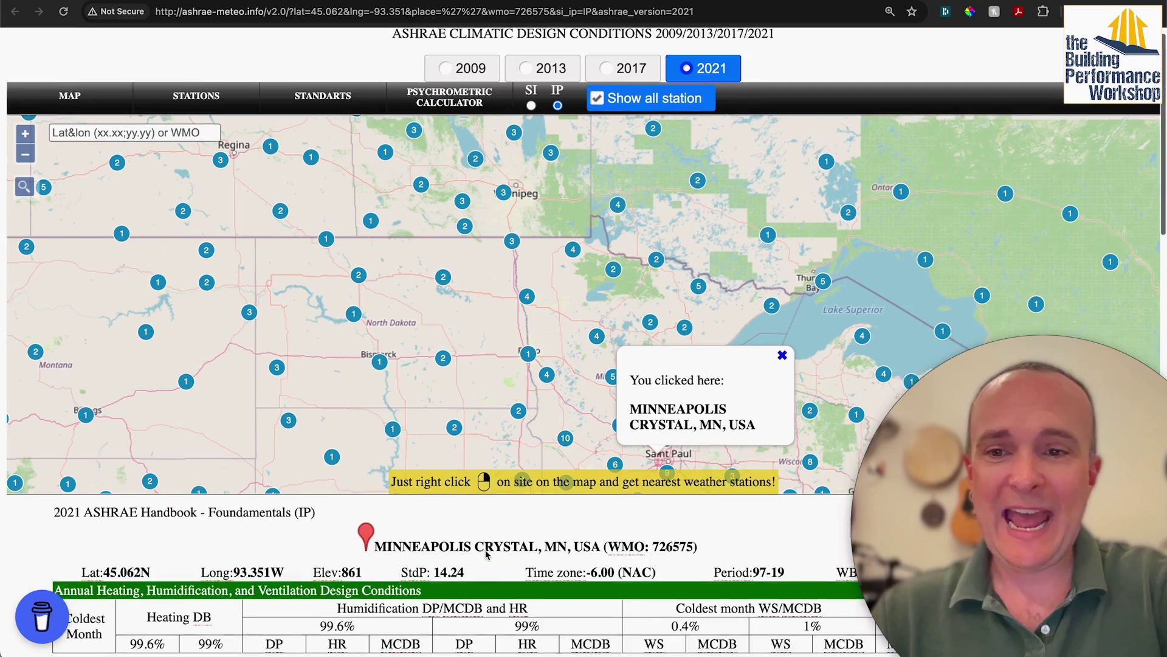
{"action": "scroll", "coordinate": [486, 553], "scroll_direction": "down", "scroll_amount": 2}
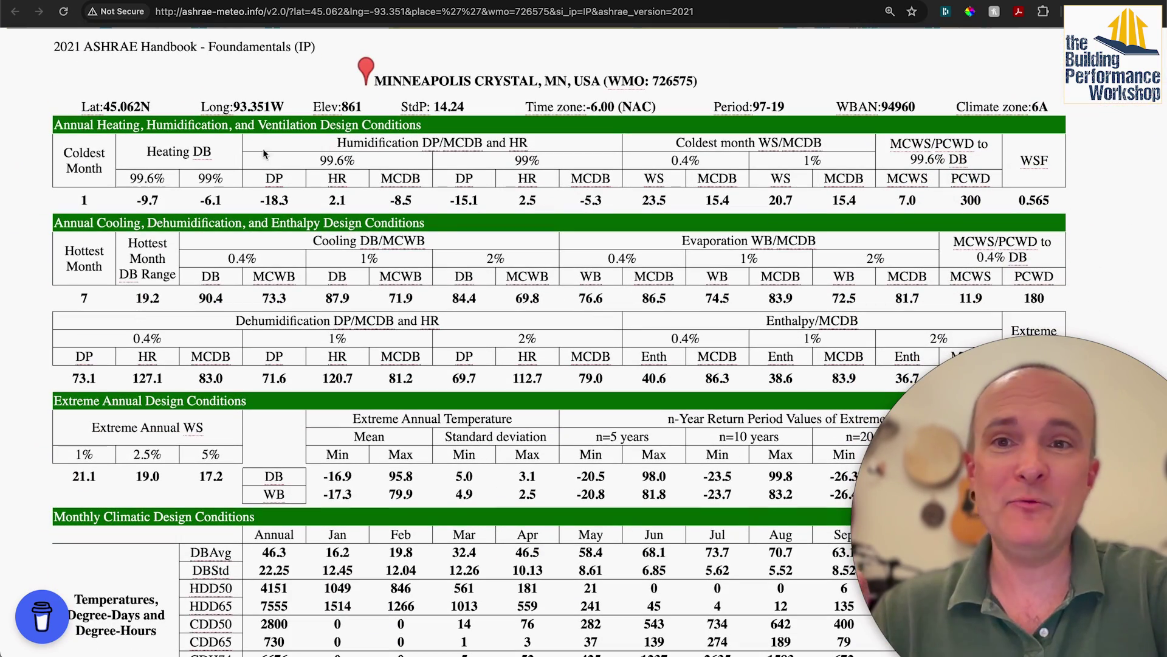
{"action": "left_click_drag", "start_coordinate": [342, 107], "coordinate": [365, 108]}
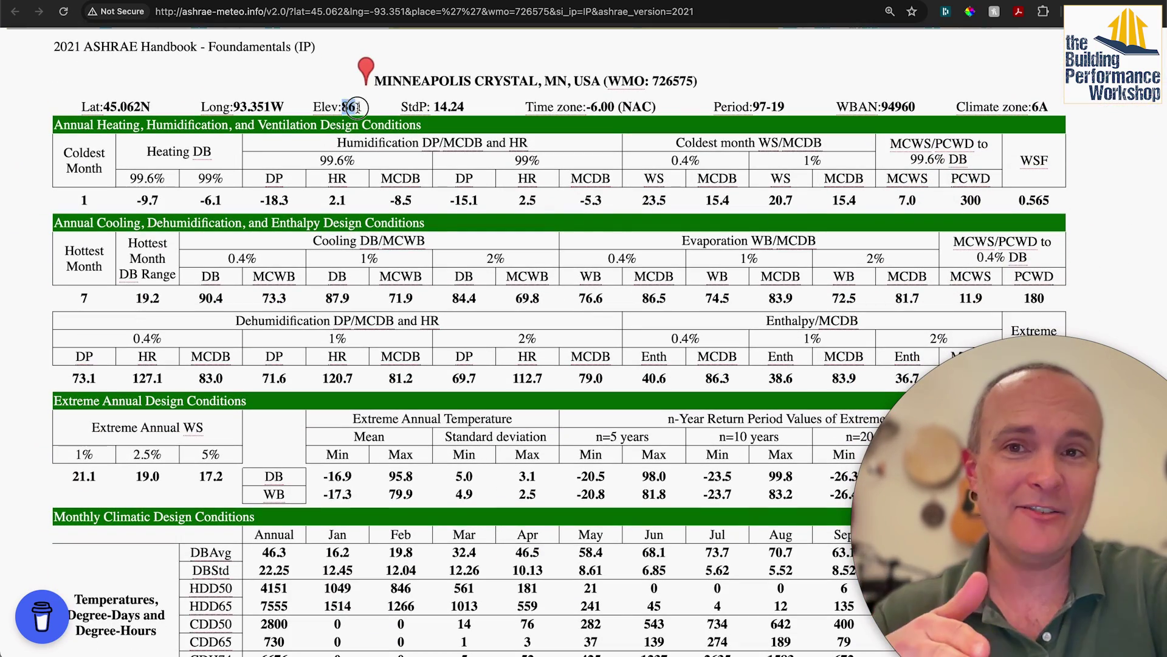
{"action": "mouse_move", "coordinate": [1056, 111]}
{"action": "left_mouse_down"}
{"action": "mouse_move", "coordinate": [1041, 109]}
{"action": "mouse_move", "coordinate": [1051, 109]}
{"action": "left_mouse_up"}
{"action": "left_click", "coordinate": [1049, 110]}
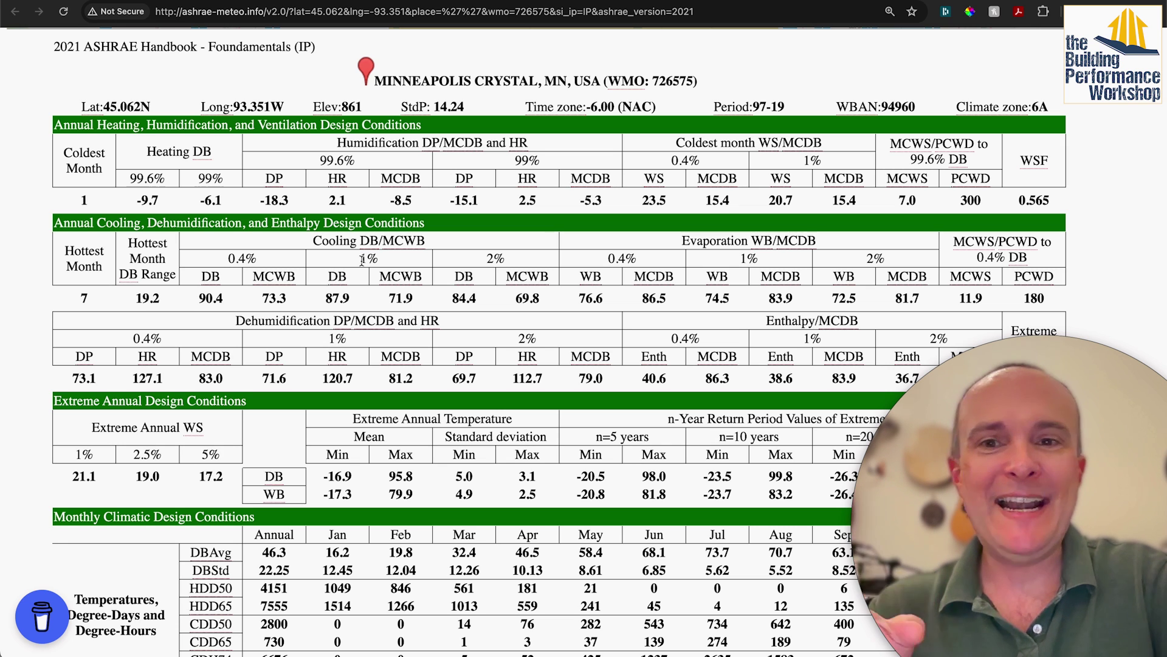
- Highlight Minneapolis's 87.9 cooling dry-bulb, 81.2 coincident dry-bulb and 120.7 humidity ratio
{"action": "left_click", "coordinate": [338, 297]}
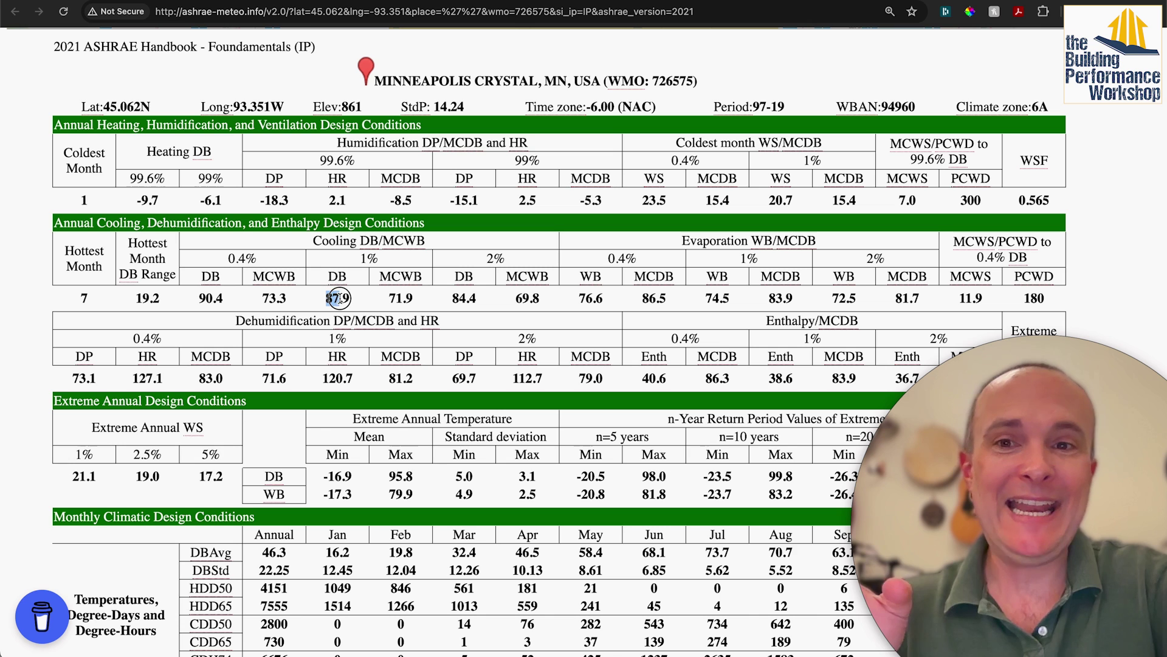
{"action": "double_click", "coordinate": [338, 298]}
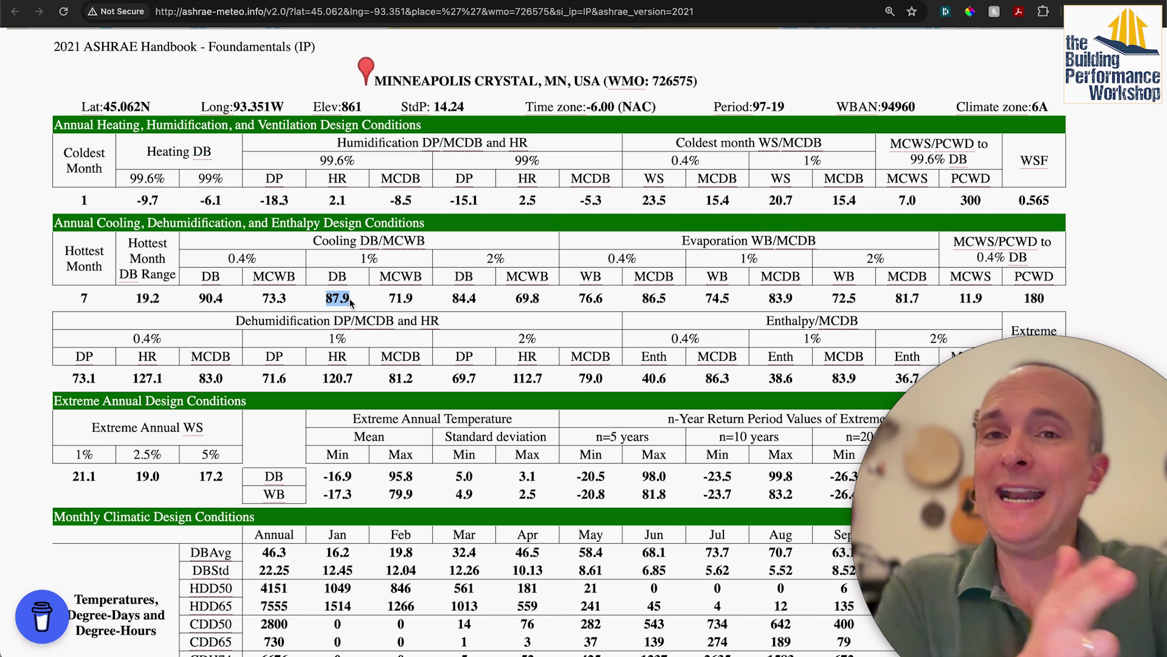
{"action": "double_click", "coordinate": [391, 377]}
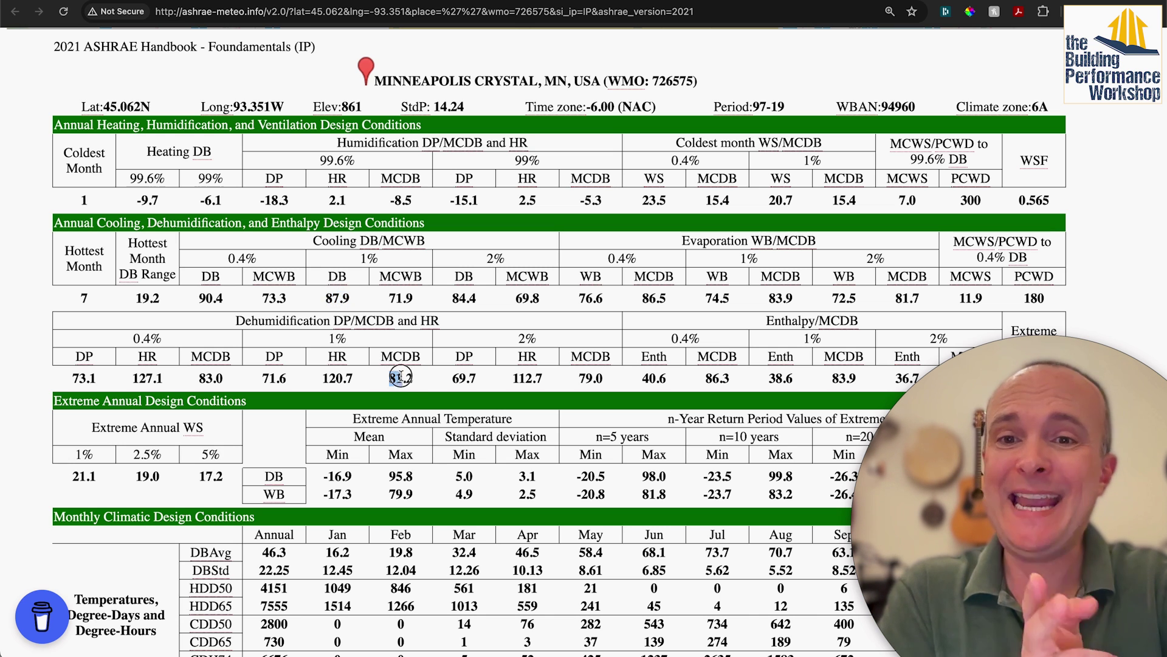
{"action": "double_click", "coordinate": [325, 377]}
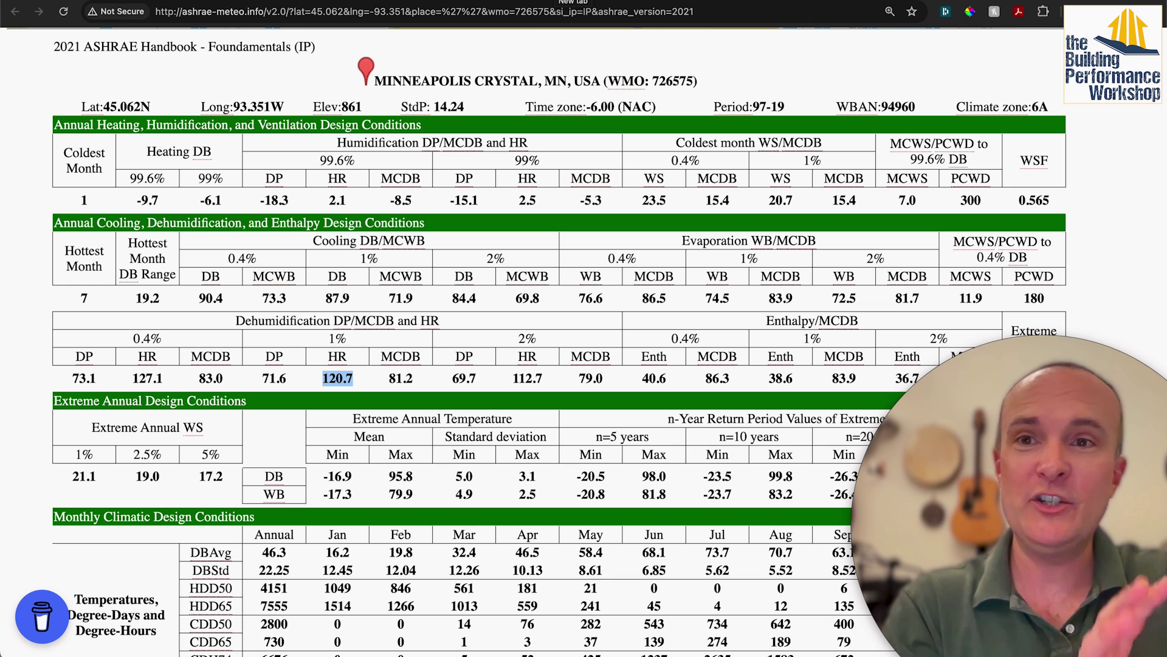
{"action": "left_click", "coordinate": [572, 0]}
- Load RED Calc Free and bring up its ASHRAE 62.2-2016 ventilation calculator
{"action": "left_click", "coordinate": [305, 40]}
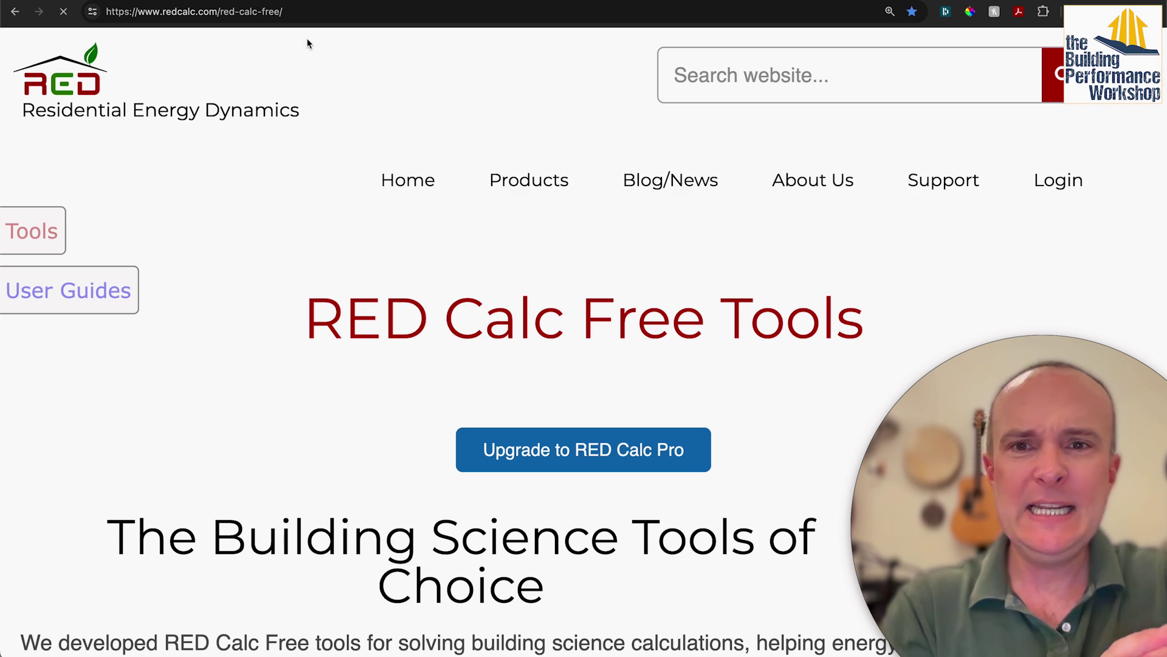
{"action": "left_click", "coordinate": [41, 247]}
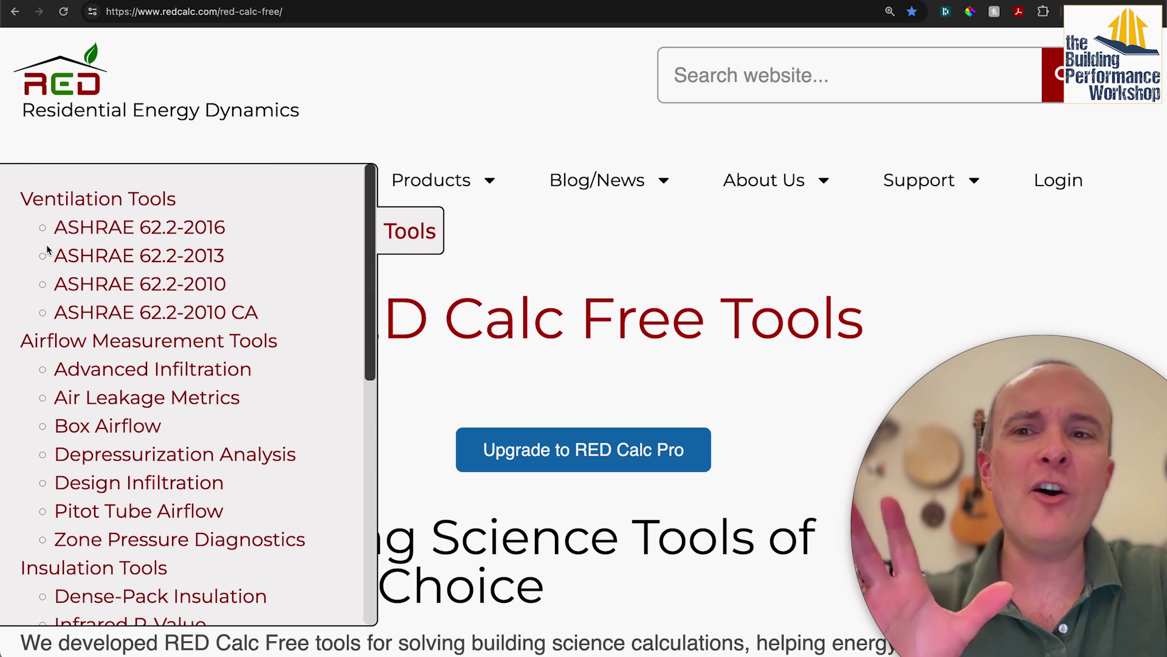
{"action": "left_click", "coordinate": [132, 231]}
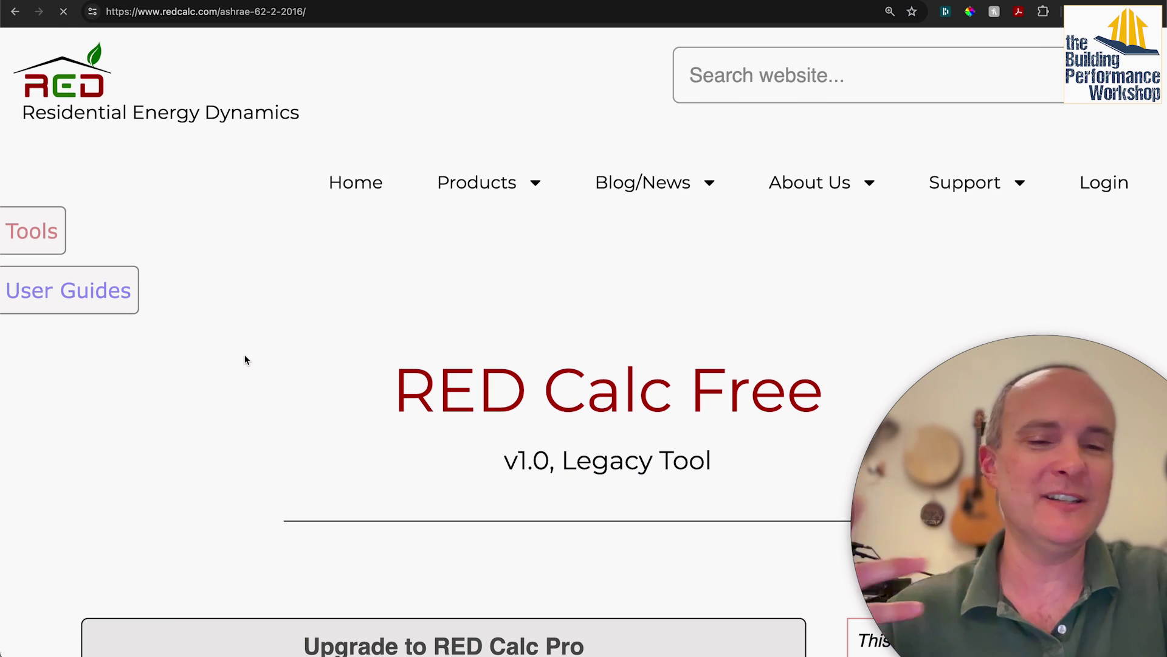
{"action": "scroll", "coordinate": [225, 394], "scroll_direction": "down", "scroll_amount": 15}
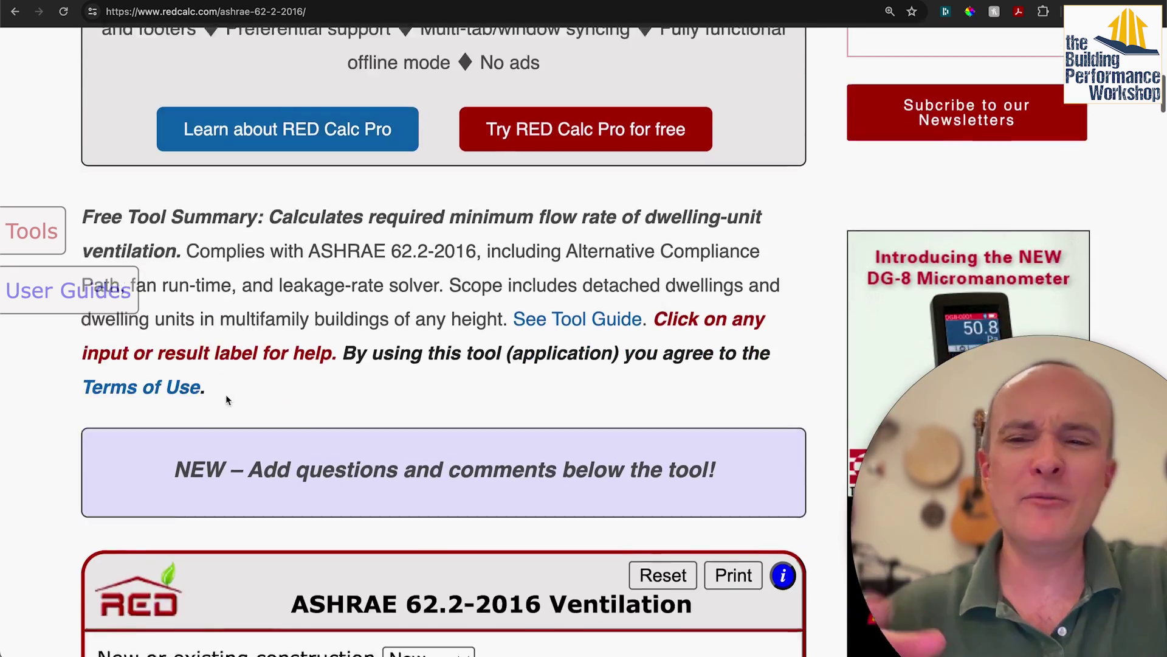
{"action": "scroll", "coordinate": [226, 395], "scroll_direction": "down", "scroll_amount": 5}
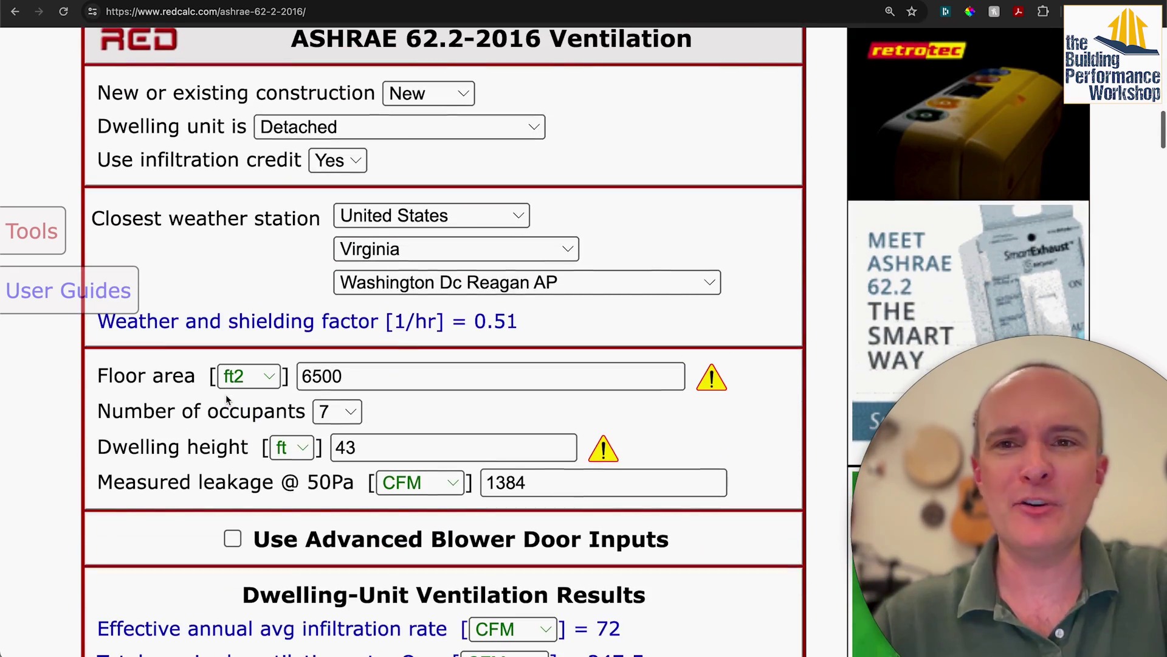
{"action": "left_click", "coordinate": [449, 93]}
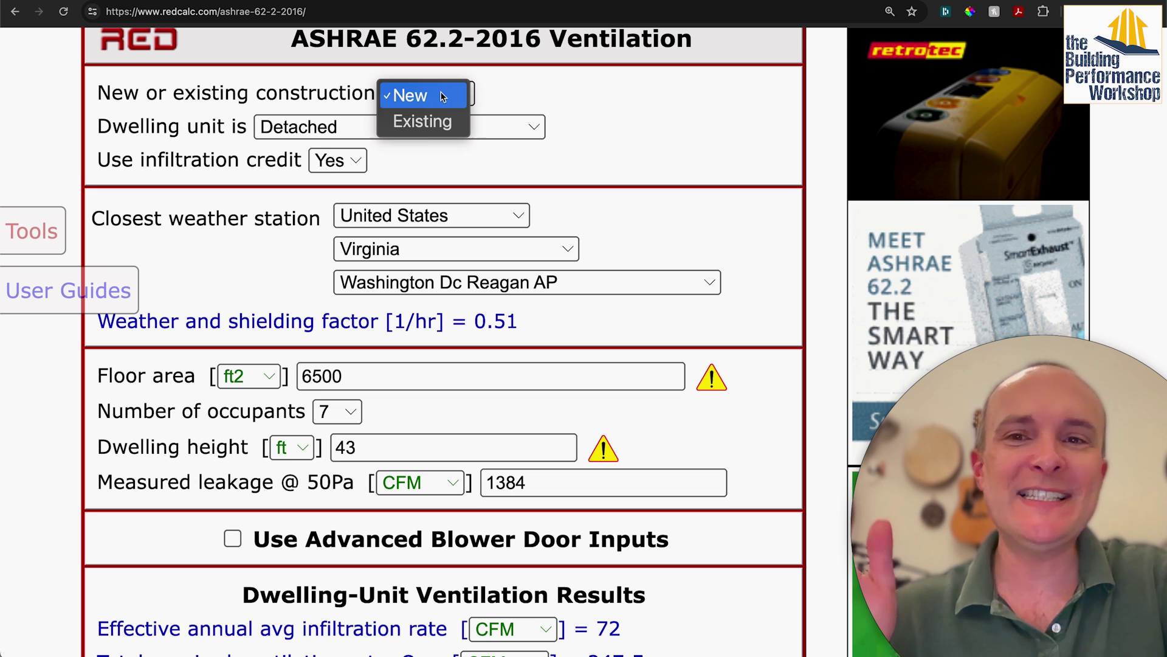
- Set existing construction with Minnesota's Minneapolis-St Paul Int'l Arp weather station
{"action": "left_click", "coordinate": [441, 124]}
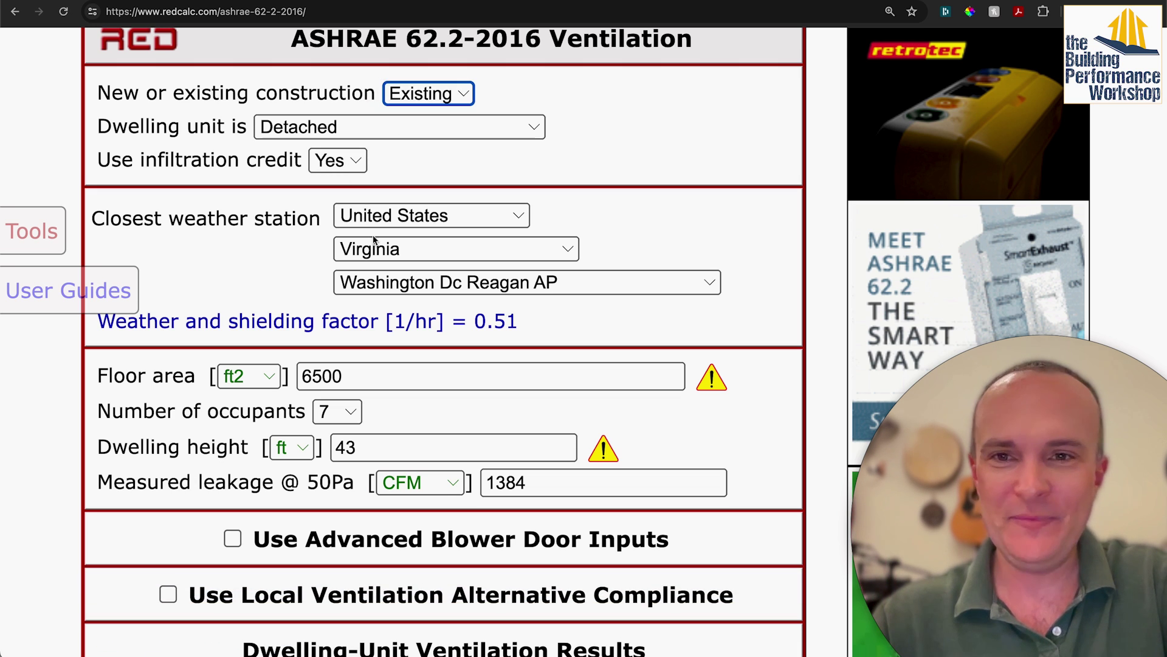
{"action": "left_click", "coordinate": [394, 255]}
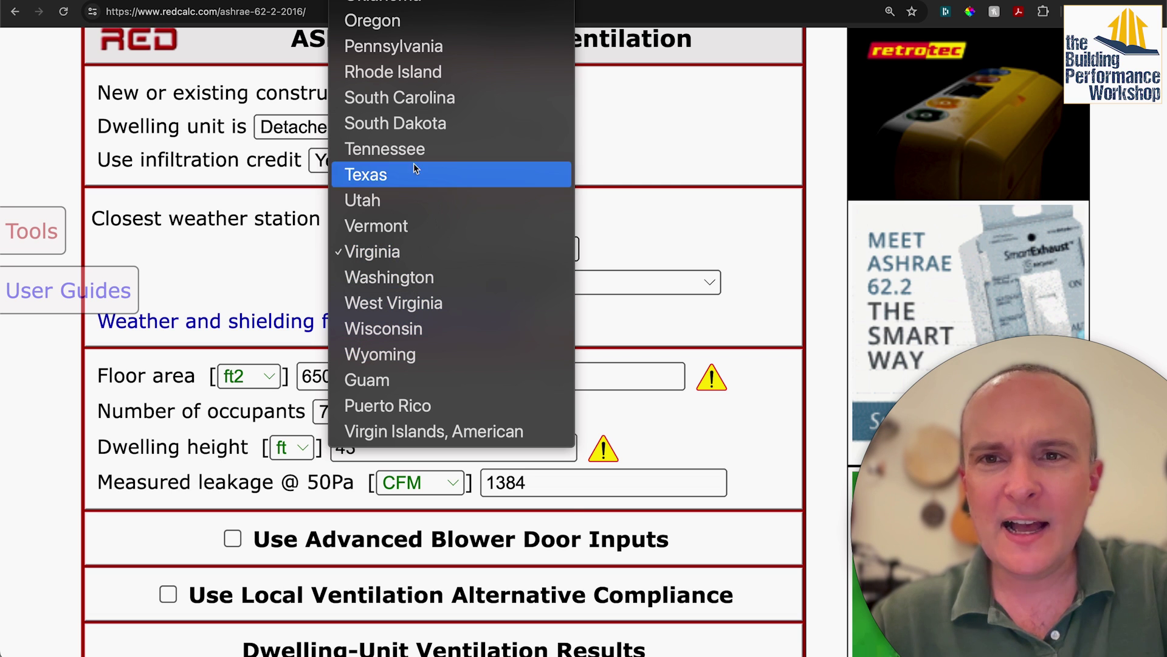
{"action": "scroll", "coordinate": [429, 6], "scroll_direction": "up", "scroll_amount": 6}
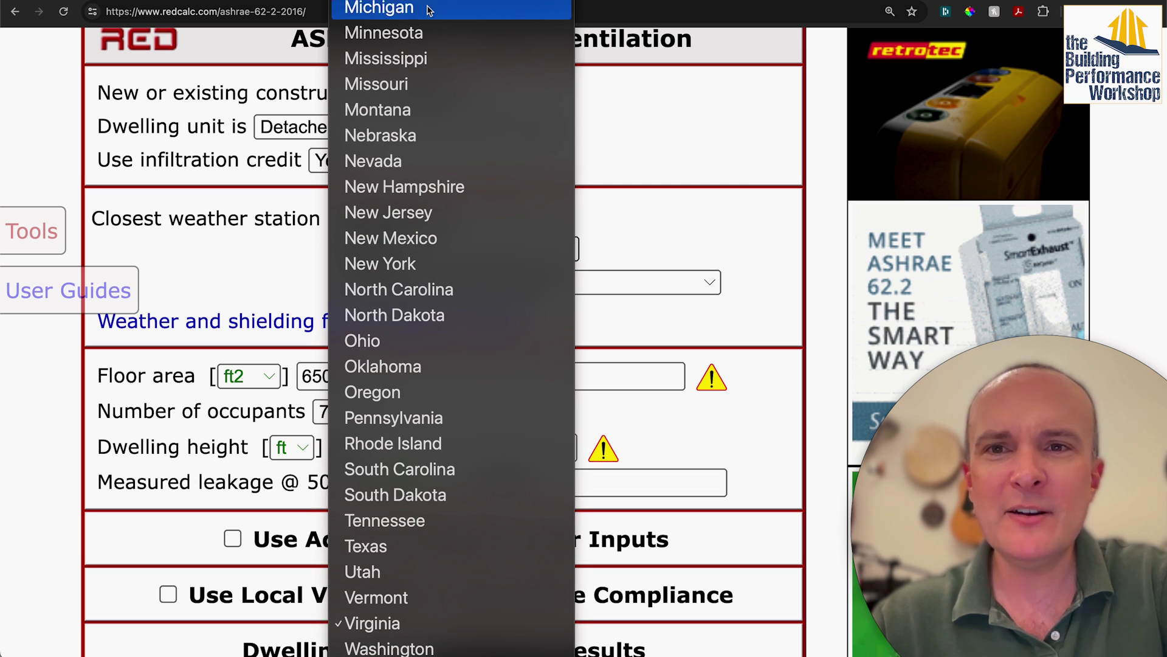
{"action": "left_click", "coordinate": [425, 32]}
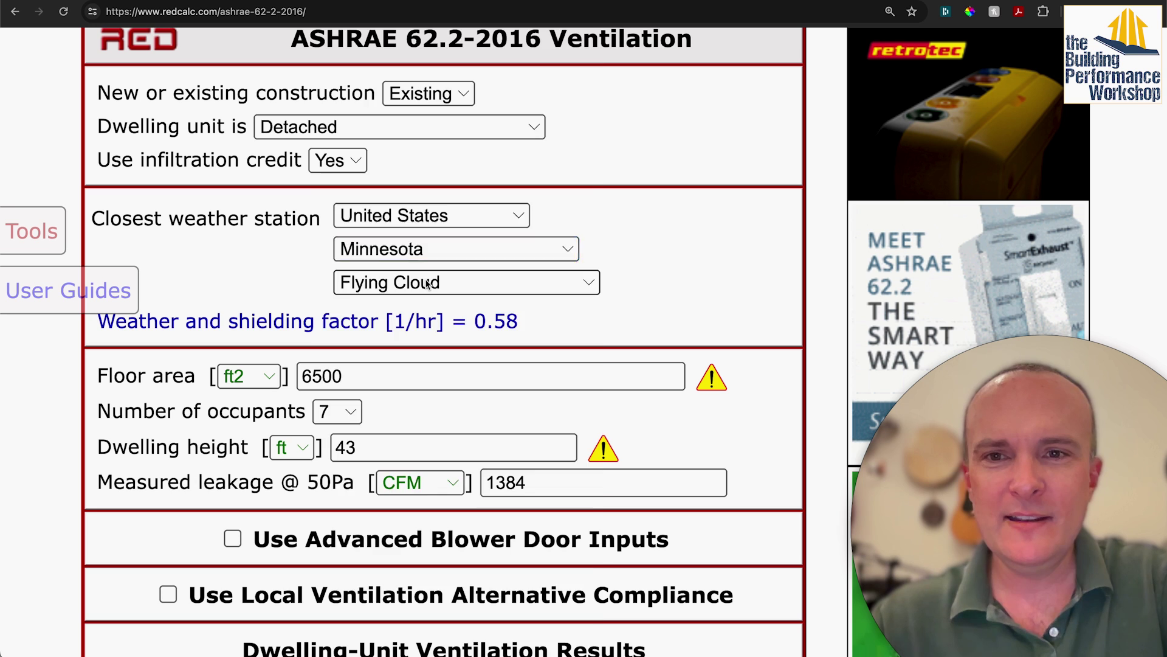
{"action": "left_click", "coordinate": [429, 283]}
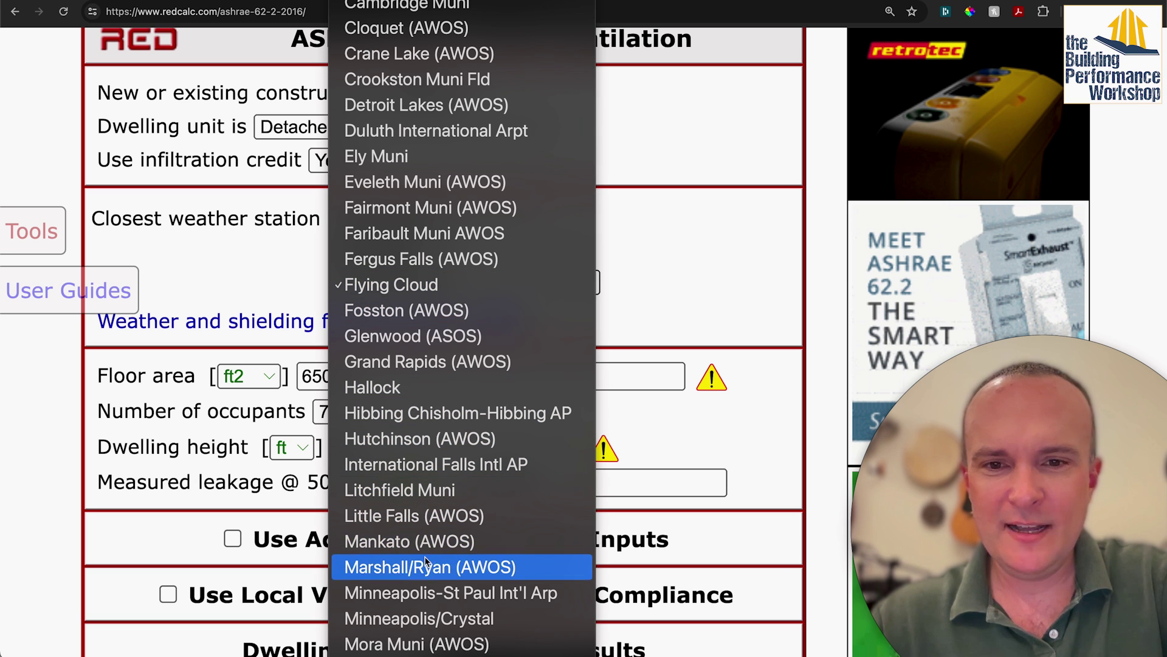
{"action": "left_click", "coordinate": [428, 595]}
{"action": "scroll", "coordinate": [310, 291], "scroll_direction": "down", "scroll_amount": 3}
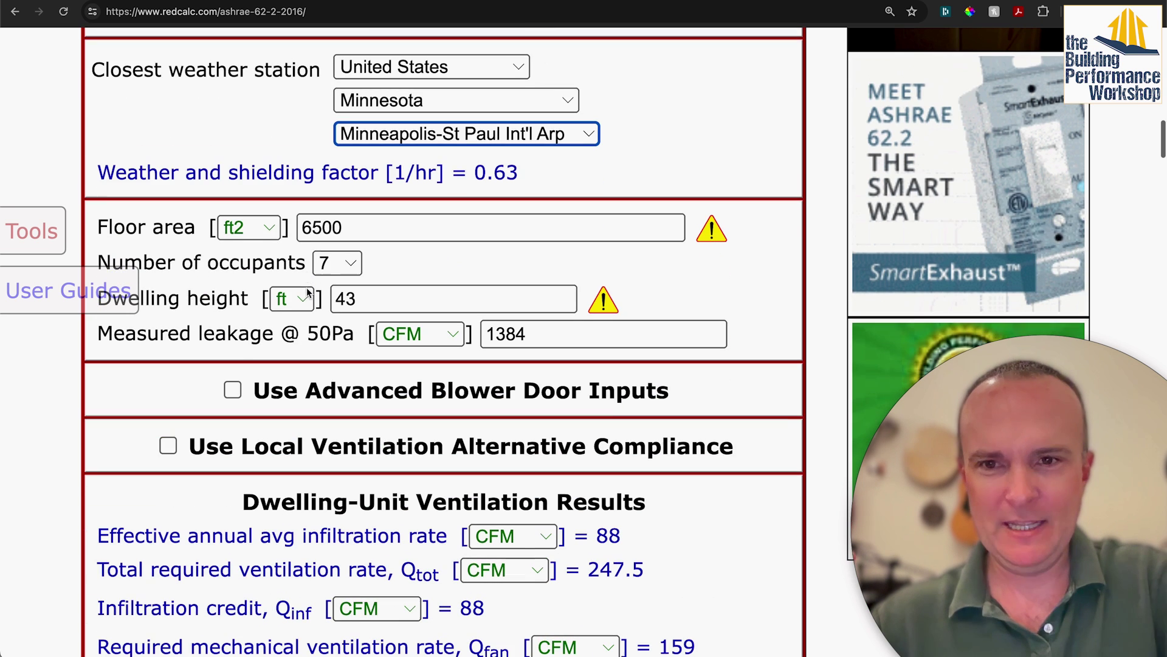
- Enter floor area 3000 ft2, 4 occupants and dwelling height 20 ft
{"action": "double_click", "coordinate": [318, 228]}
{"action": "type", "text": "3"}
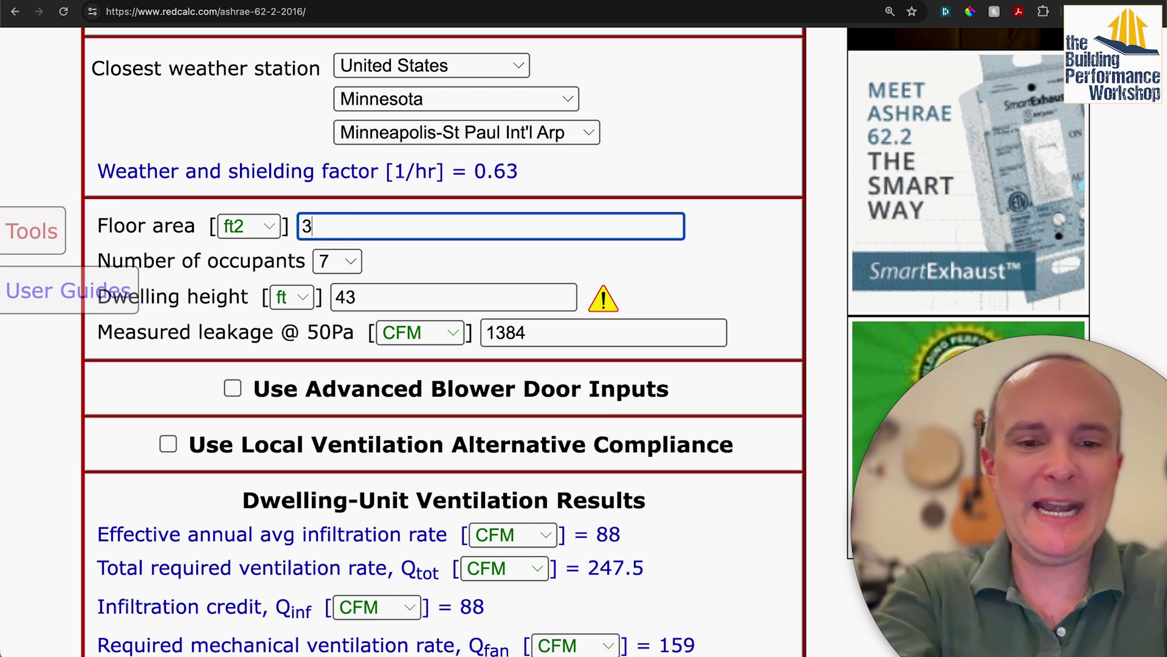
{"action": "type", "text": "000"}
{"action": "left_click", "coordinate": [356, 262]}
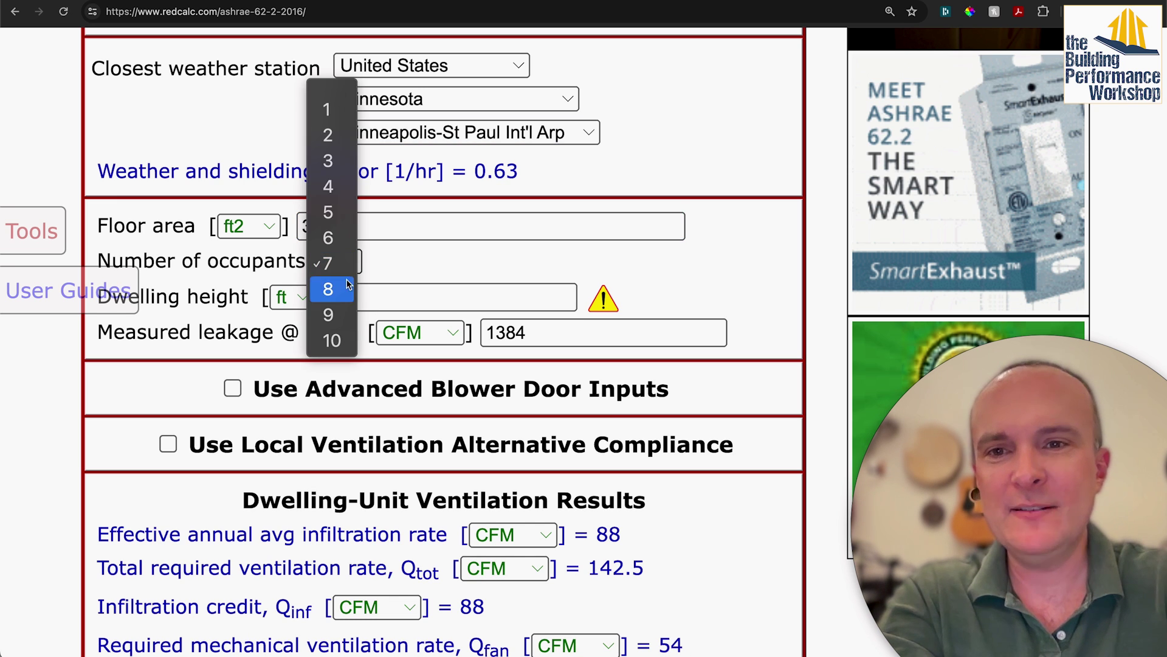
{"action": "left_click", "coordinate": [343, 184]}
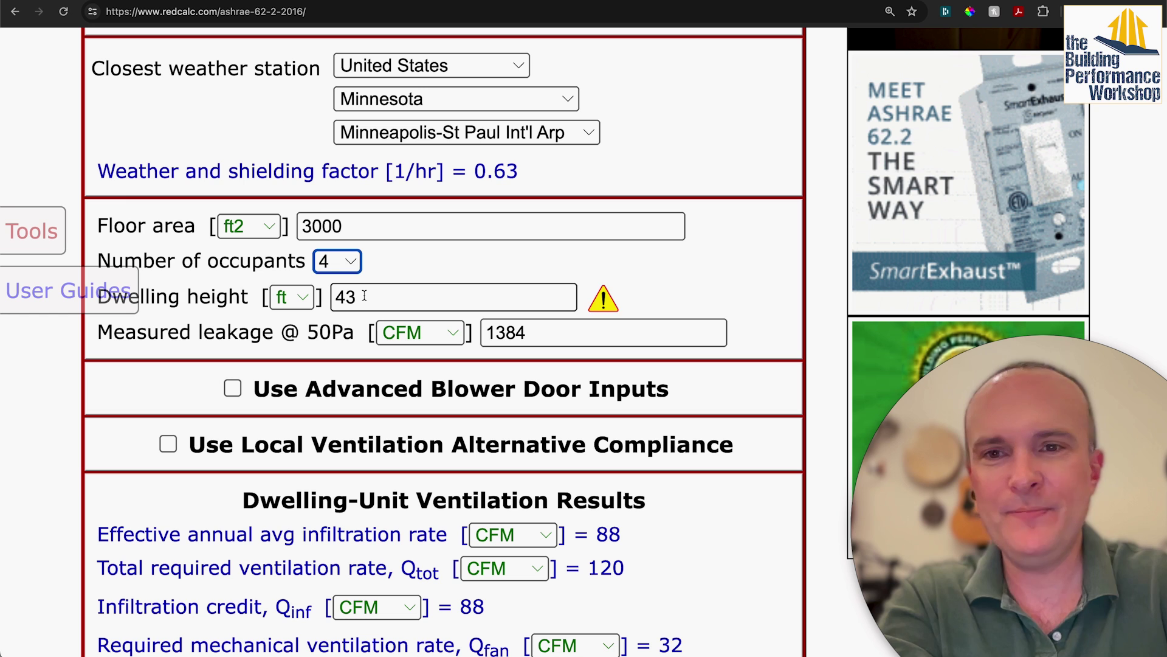
{"action": "double_click", "coordinate": [365, 296]}
{"action": "type", "text": "20"}
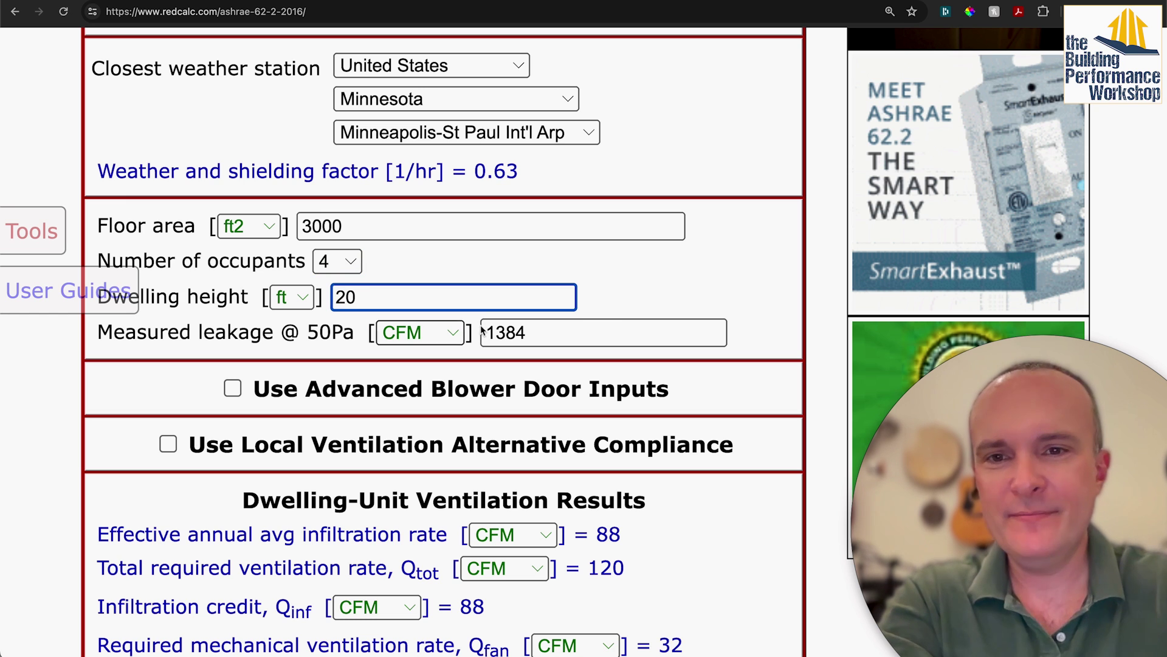
{"action": "double_click", "coordinate": [532, 344]}
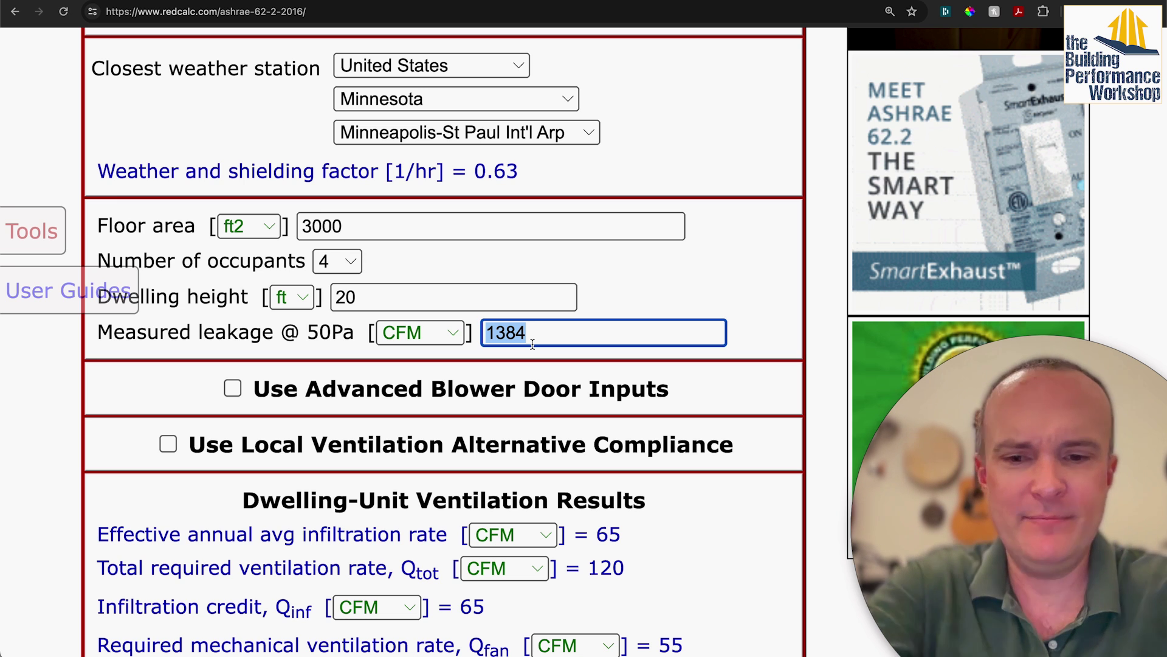
- Enter 3150 CFM measured leakage and recalculate, giving 148 infiltration credit and 0 required ventilation
{"action": "type", "text": "3150"}
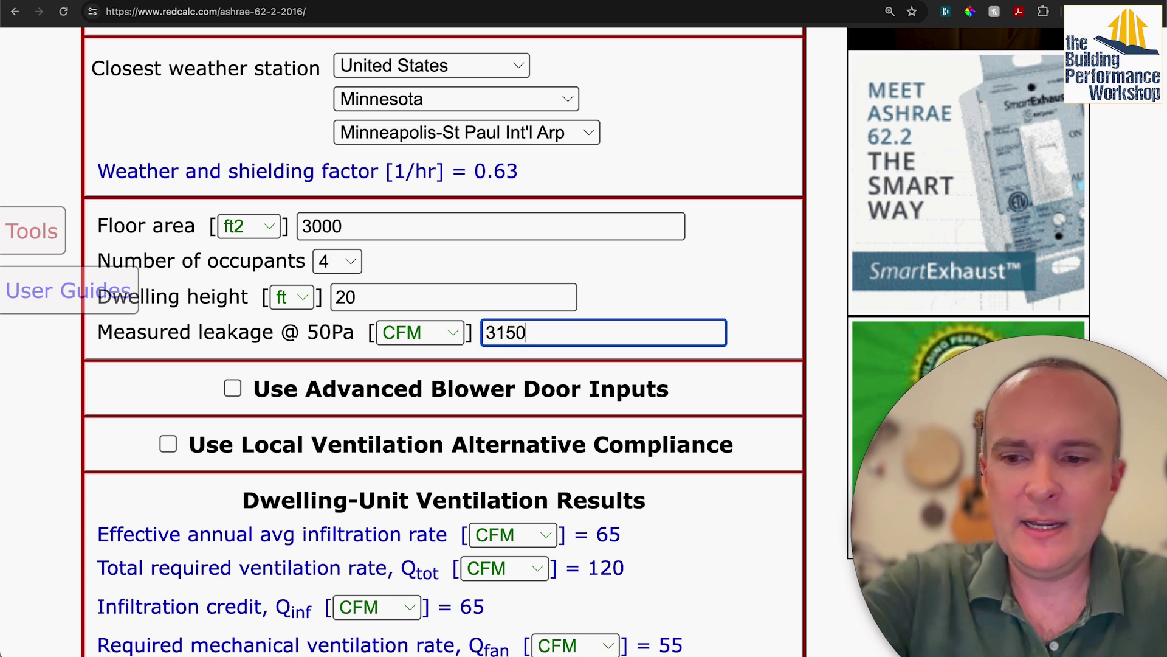
{"action": "key", "text": "Tab"}
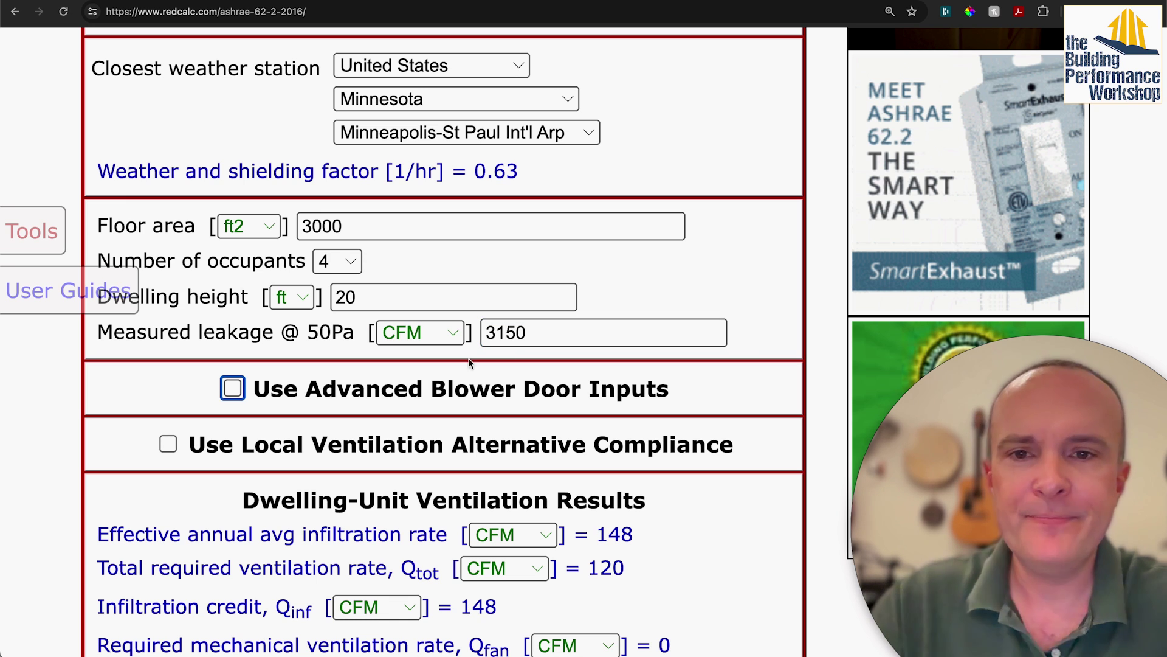
{"action": "scroll", "coordinate": [351, 381], "scroll_direction": "down", "scroll_amount": 4}
{"action": "scroll", "coordinate": [350, 381], "scroll_direction": "down", "scroll_amount": 1}
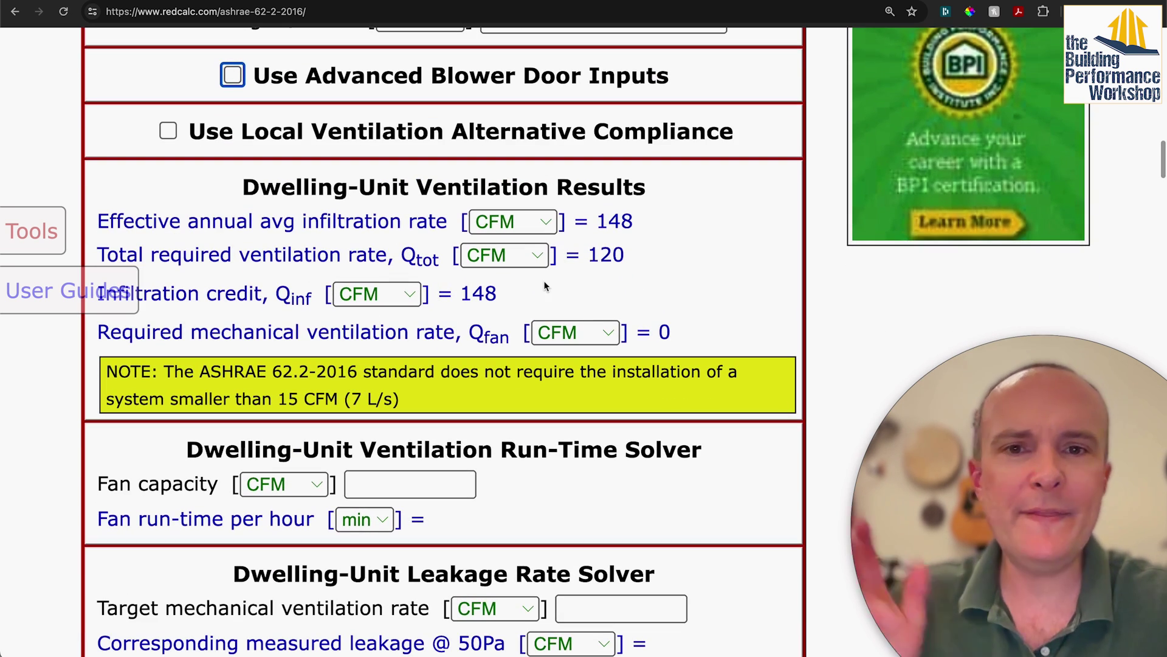
{"action": "left_click_drag", "start_coordinate": [589, 254], "coordinate": [621, 253]}
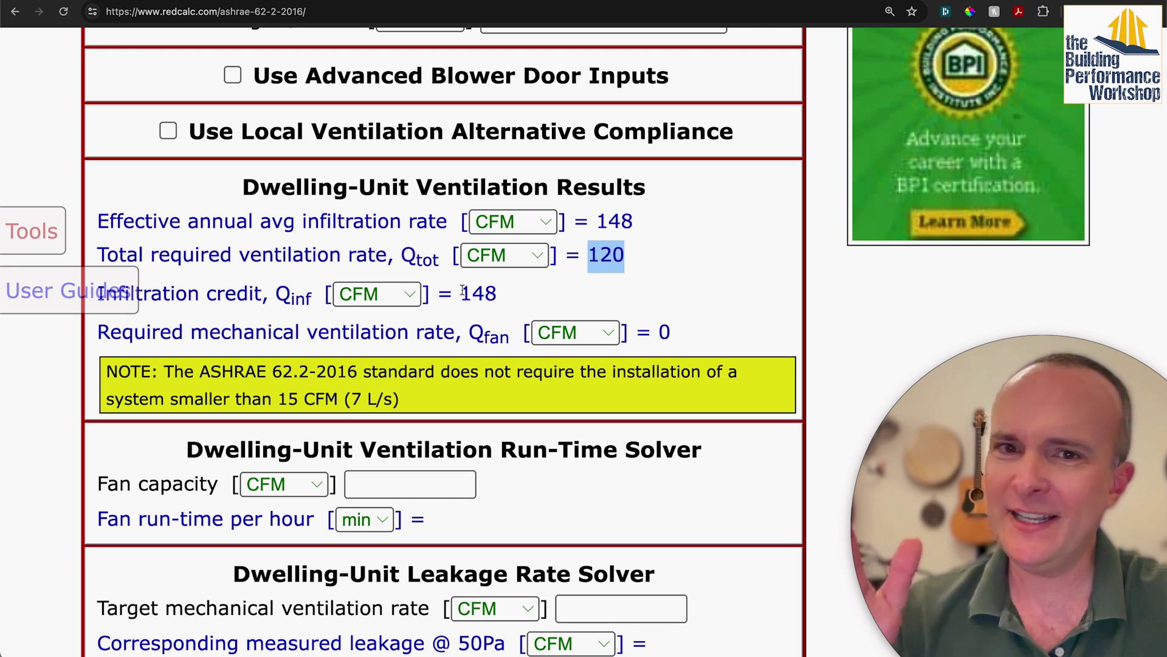
{"action": "left_click_drag", "start_coordinate": [462, 293], "coordinate": [496, 293]}
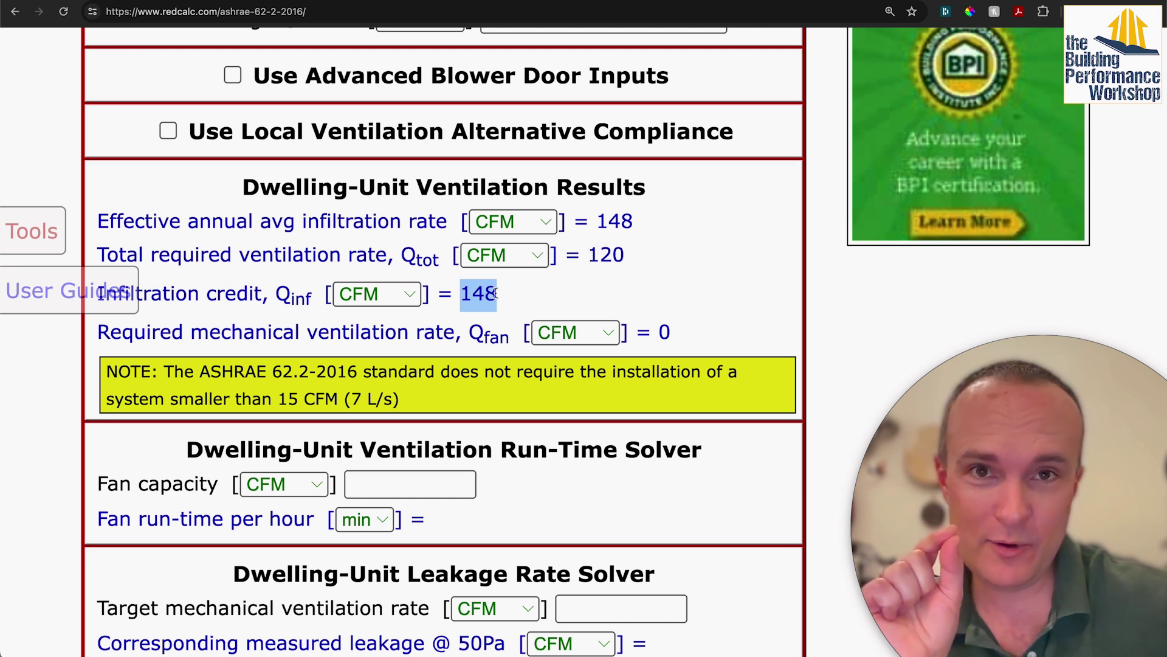